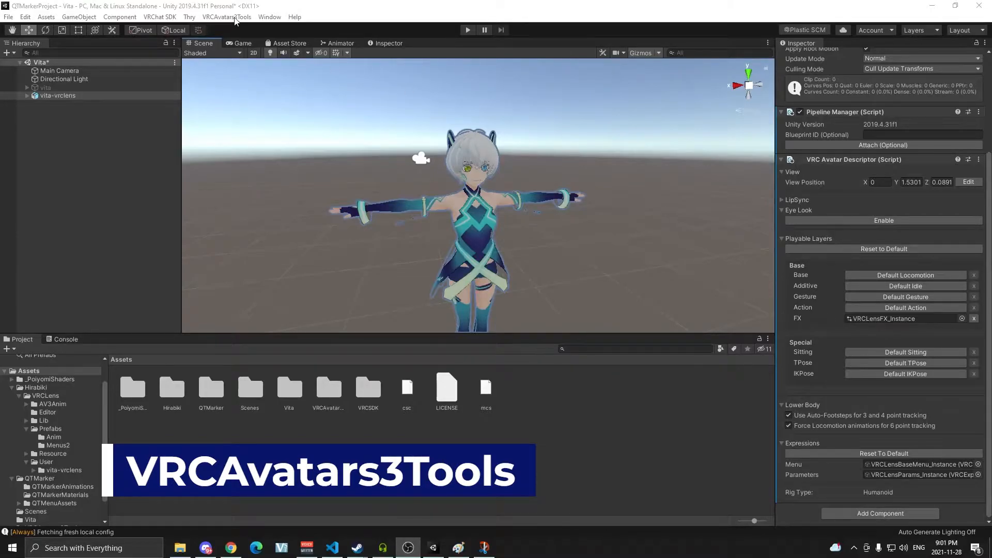
With the vita-vrclens avatar selected, open the AnimatorControllerCombiner from VRCAvatars3Tools.
click(234, 17)
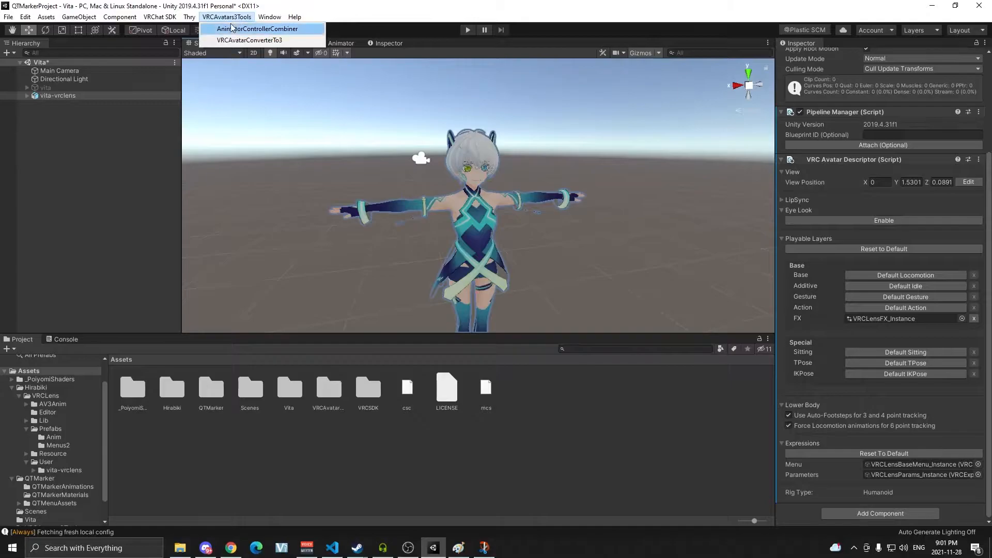
click(240, 10)
click(97, 95)
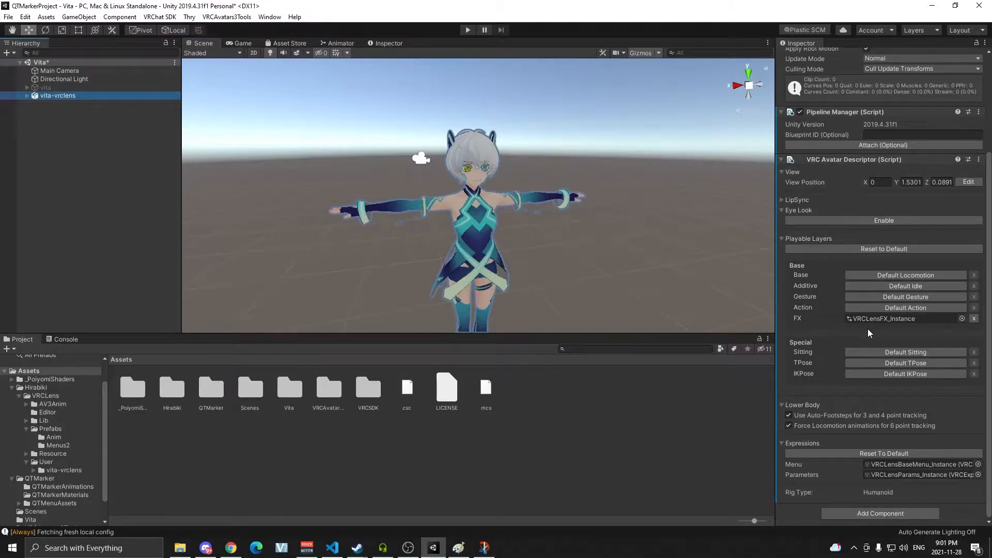
click(213, 19)
click(257, 28)
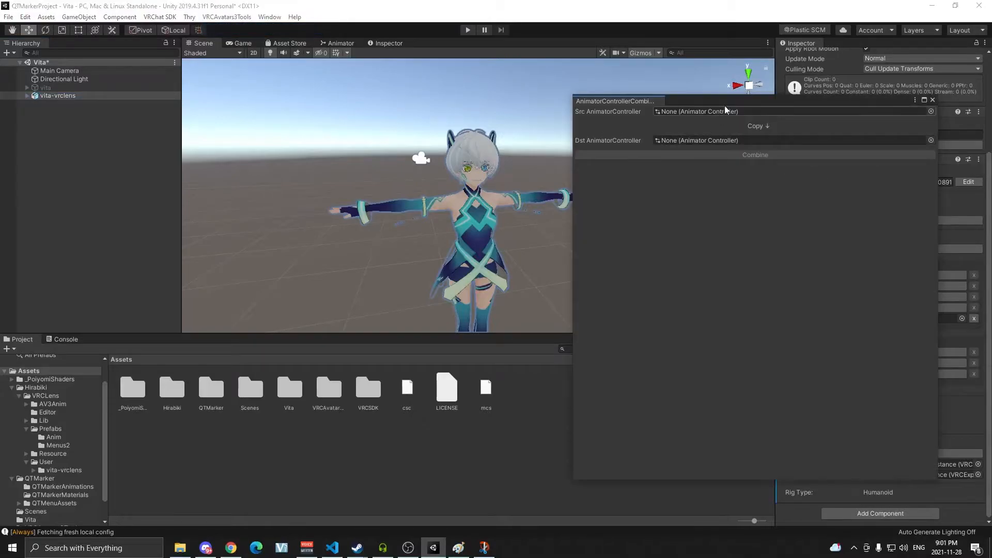
Set the combiner's Dst AnimatorController to the avatar's VRCLensFX_Instance controller.
drag(940, 172, 833, 172)
drag(698, 101, 241, 120)
click(888, 320)
drag(476, 390, 196, 163)
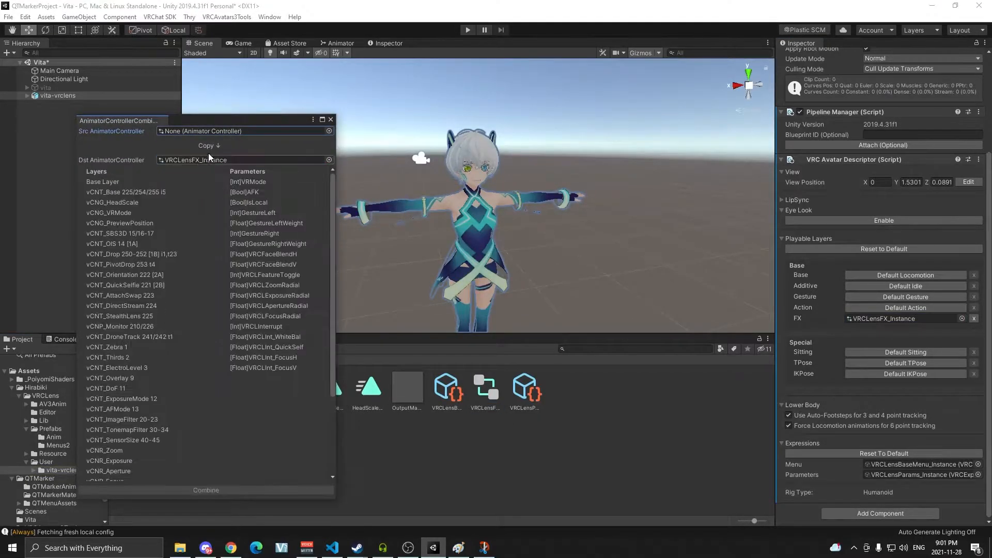
Set the combiner's Src AnimatorController to QTMarkerFX from the QTMarker folder.
drag(221, 119, 639, 113)
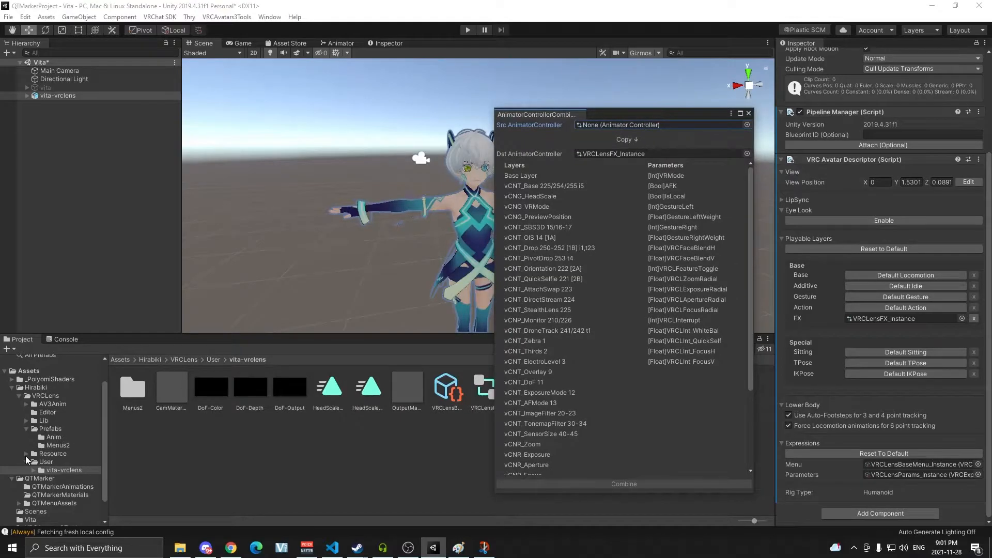
click(67, 479)
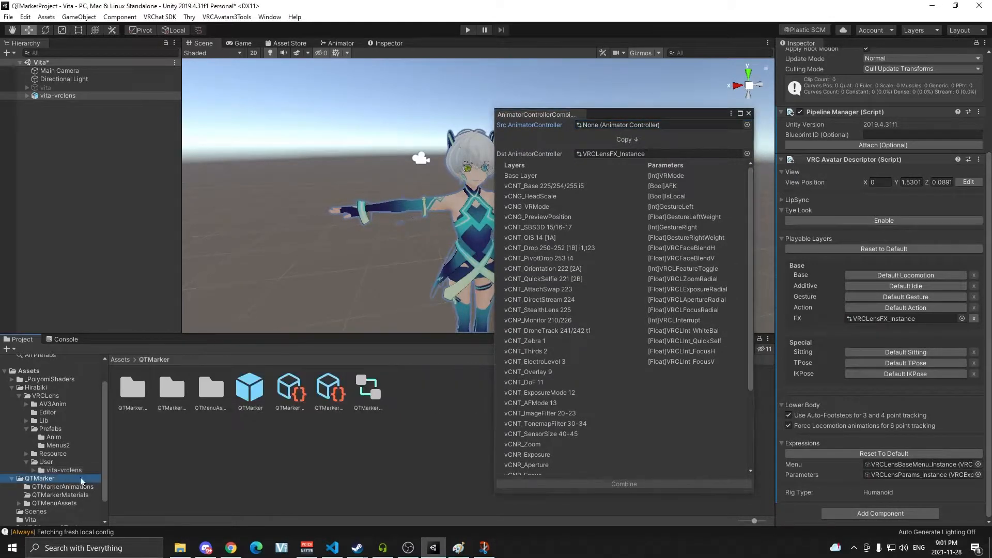
drag(373, 388, 655, 129)
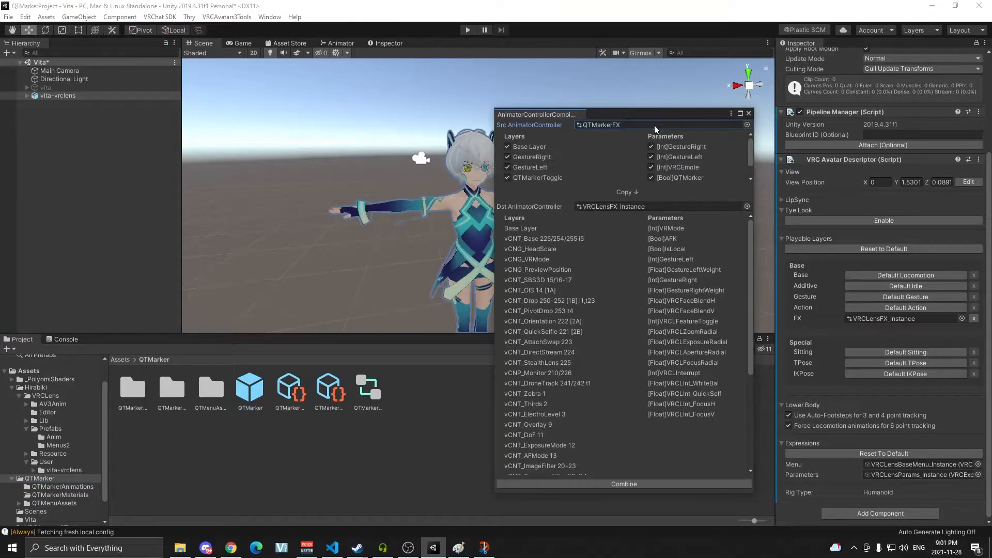
Exclude the Base Layer, GestureRight and GestureLeft layers of the source controller from combining.
click(507, 147)
click(507, 157)
click(507, 167)
scroll(535, 165, down, 1)
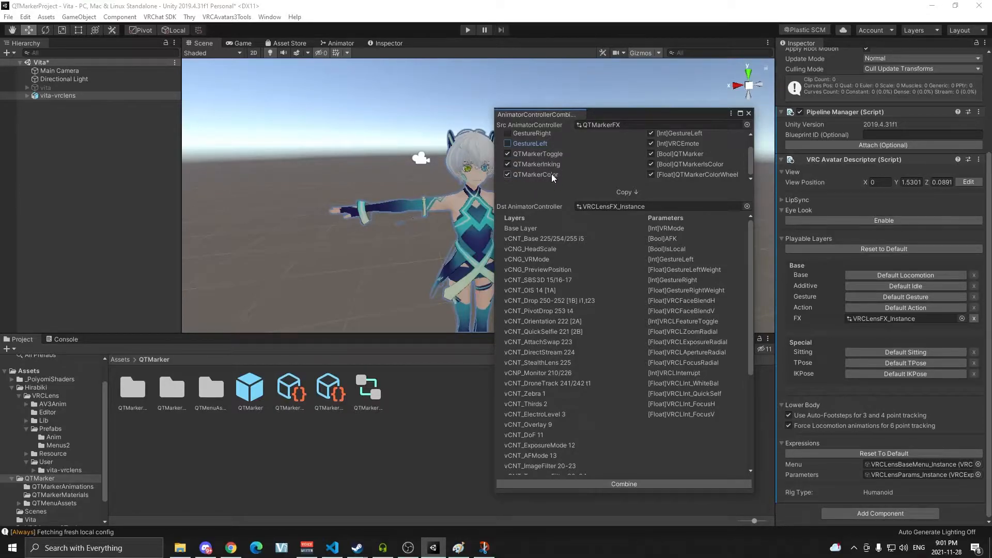
scroll(581, 174, up, 1)
Exclude the source's GestureRight, GestureLeft and VRCEmote parameters from combining.
click(651, 146)
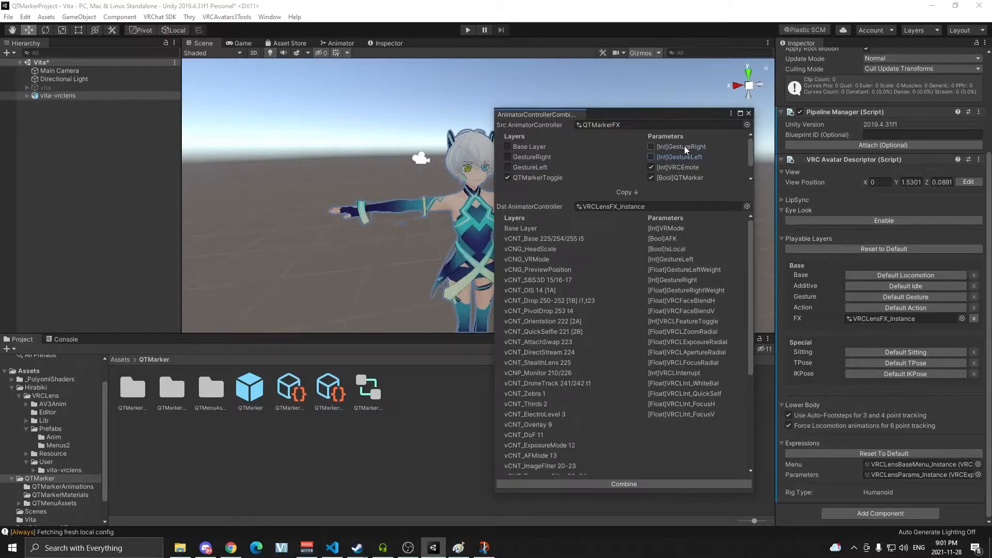
scroll(681, 155, down, 1)
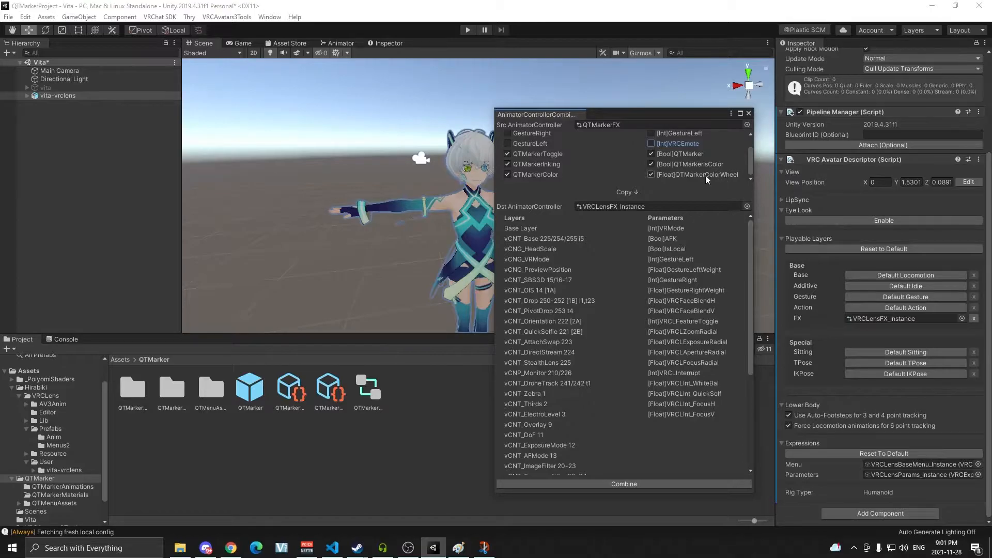
scroll(698, 165, up, 1)
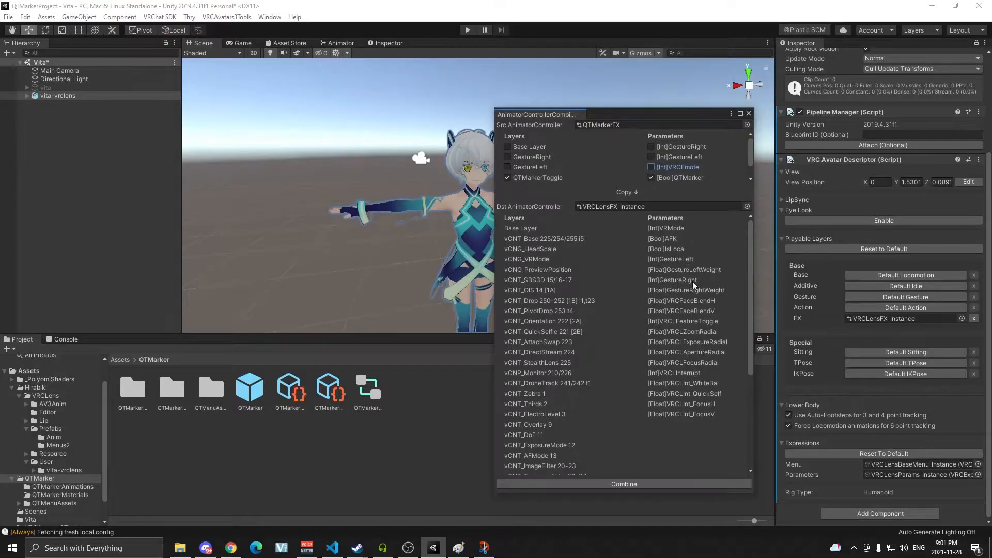
click(651, 146)
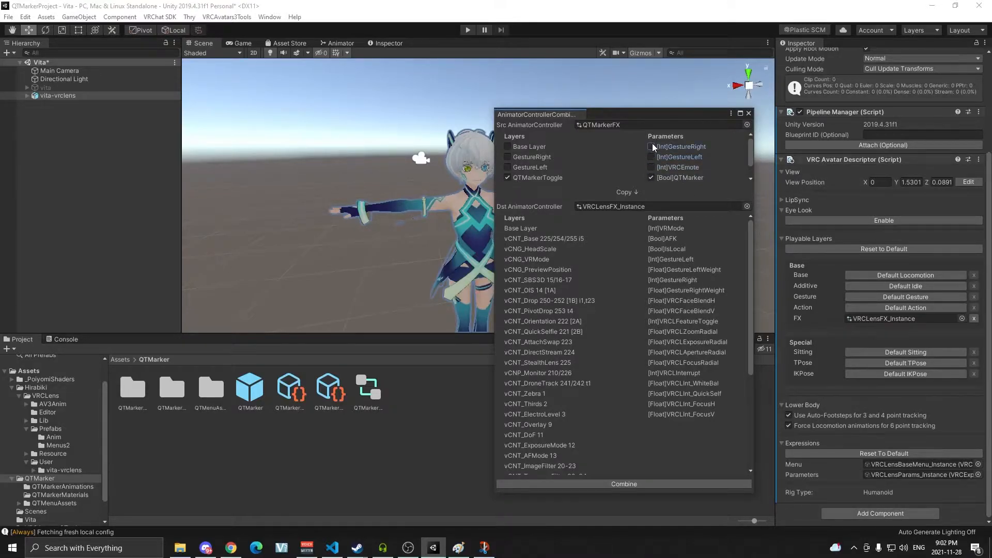
Combine the QTMarkerFX layers into VRCLensFX_Instance and close the combiner window.
click(621, 483)
click(749, 113)
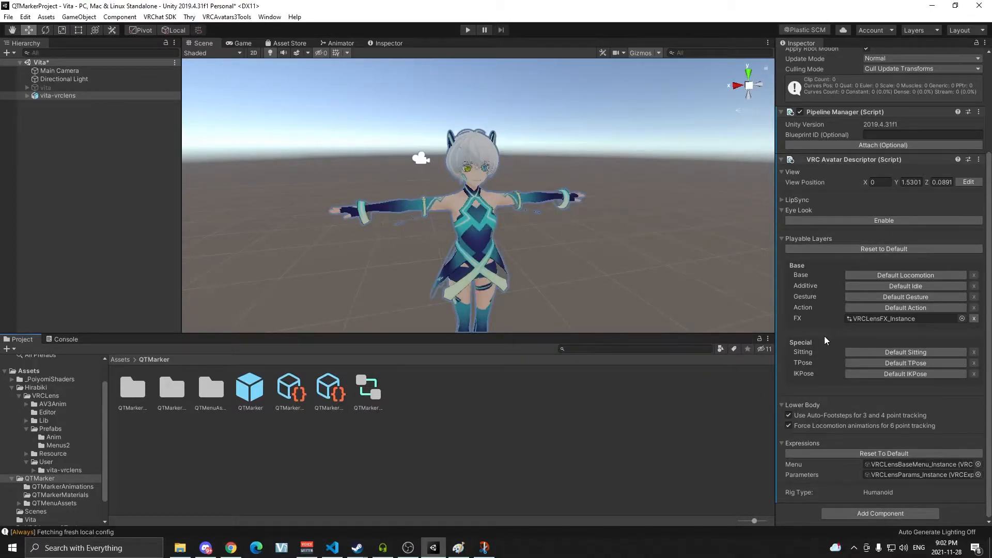
Open the avatar's VRCLensBaseMenu_Instance and add a Sub Menu control named QT Marker.
click(894, 466)
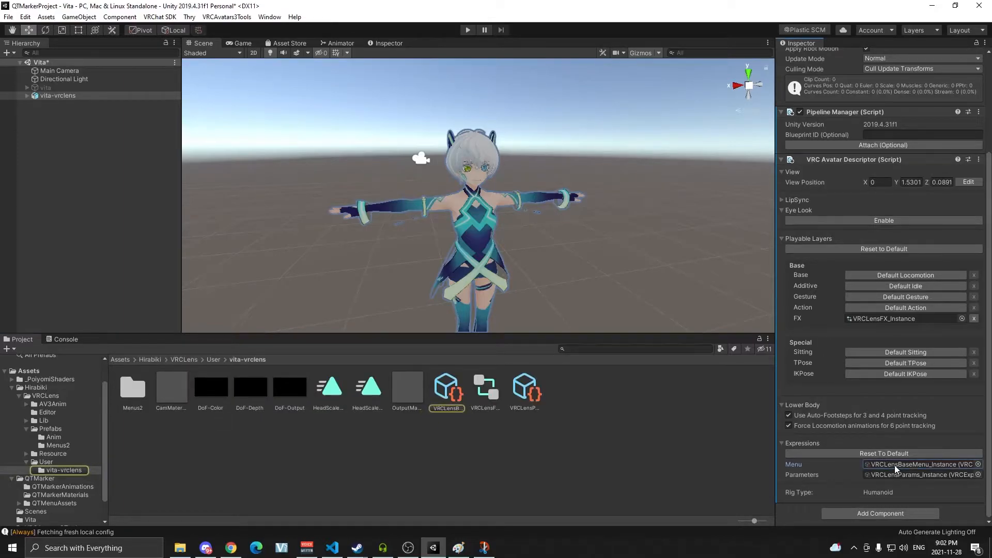
click(451, 396)
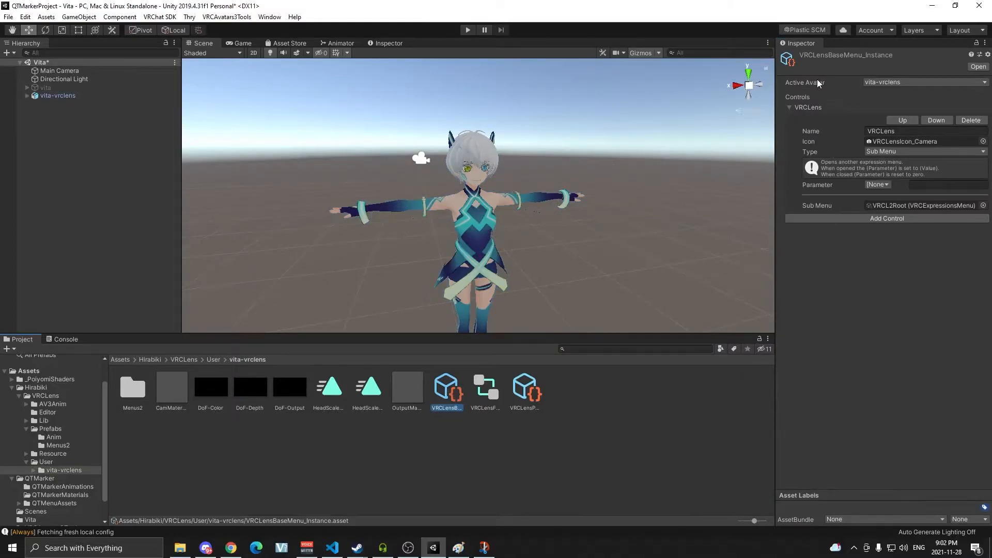
click(904, 218)
click(889, 262)
click(896, 297)
click(892, 242)
text(QT Marker)
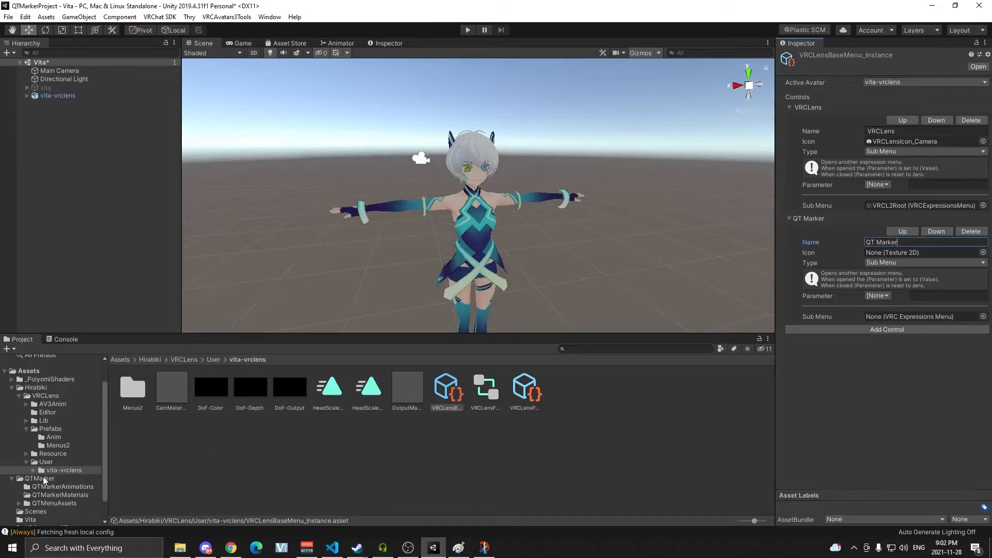
Assign QTMarkerSubMenu from QTMenuAssets as the QT Marker control's sub menu.
click(52, 503)
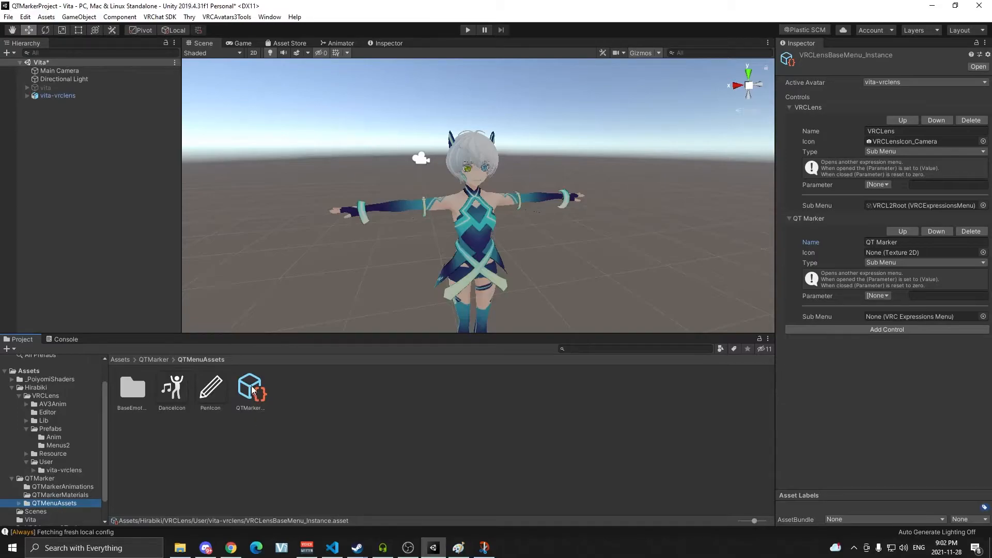
mouse_move(250, 394)
mouse_down()
mouse_move(748, 345)
mouse_move(898, 318)
mouse_up()
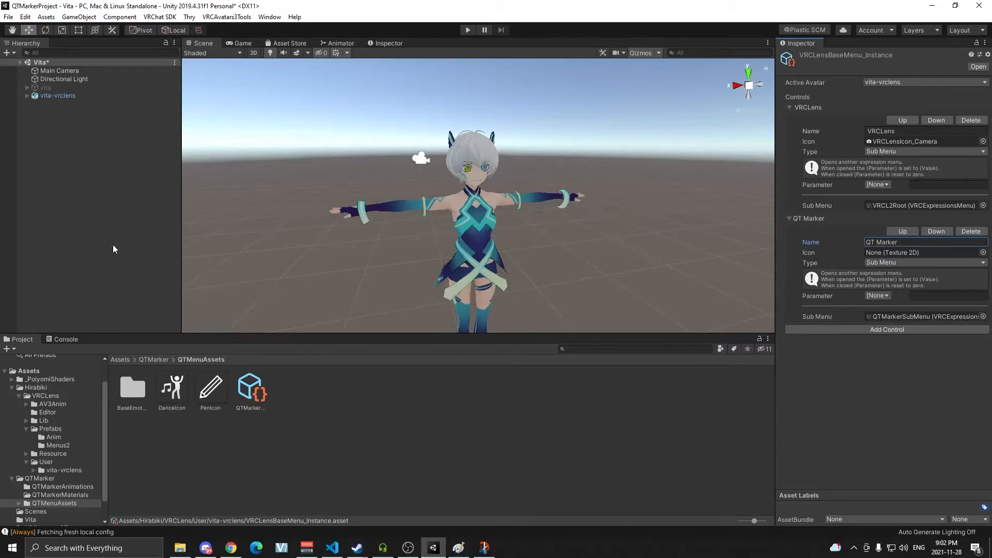
Open QTMarkerExpressionParameters in the Inspector, lock it, and add a second Inspector tab.
click(57, 96)
scroll(889, 330, down, 5)
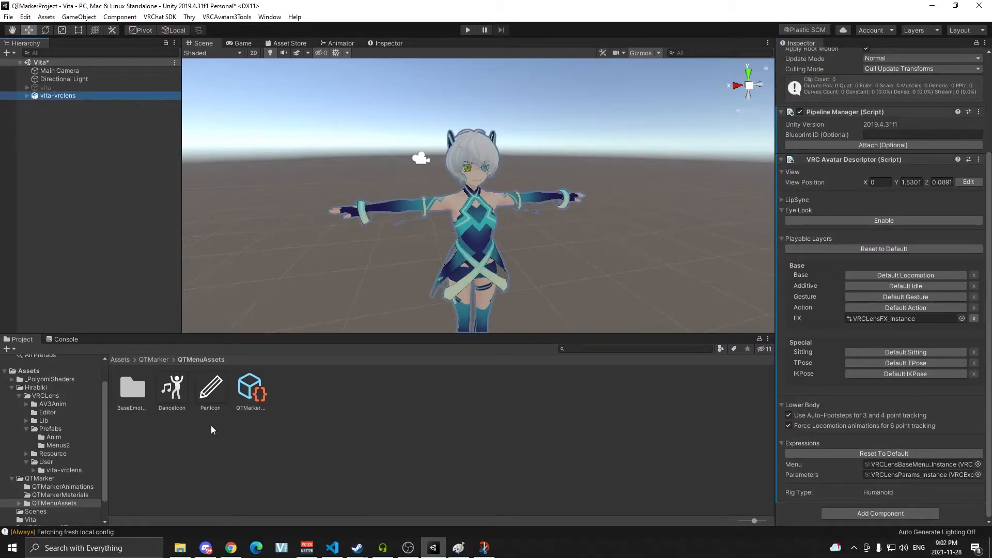
click(56, 479)
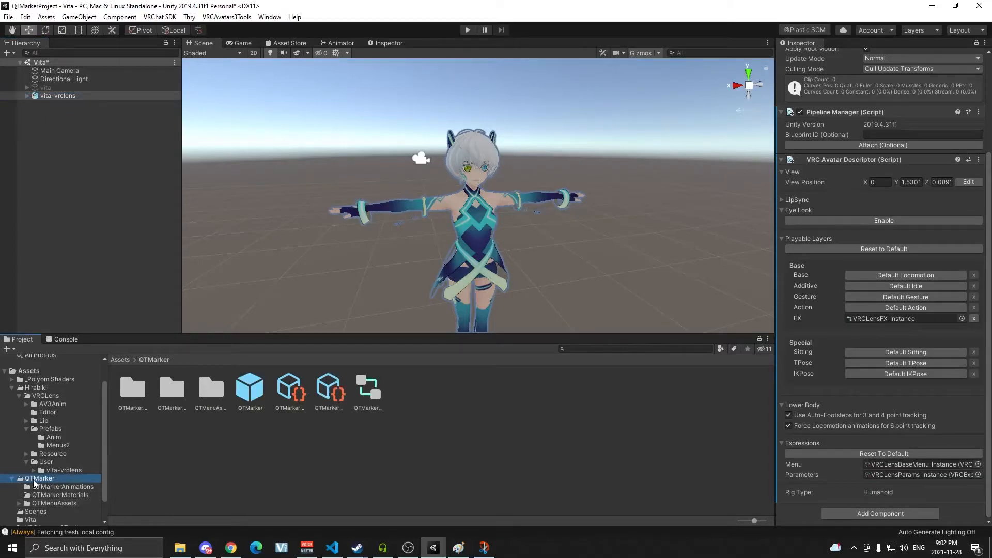
click(291, 392)
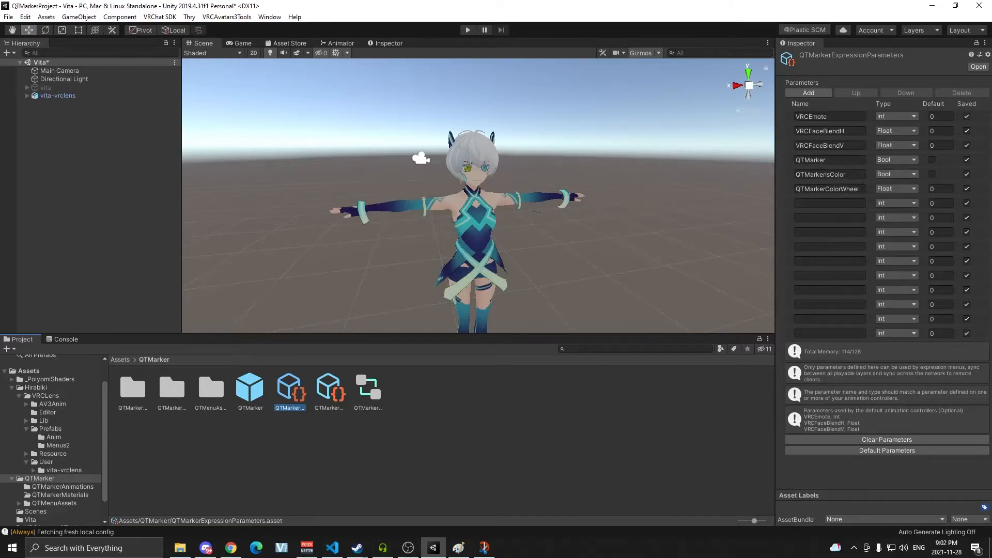
click(977, 45)
click(983, 44)
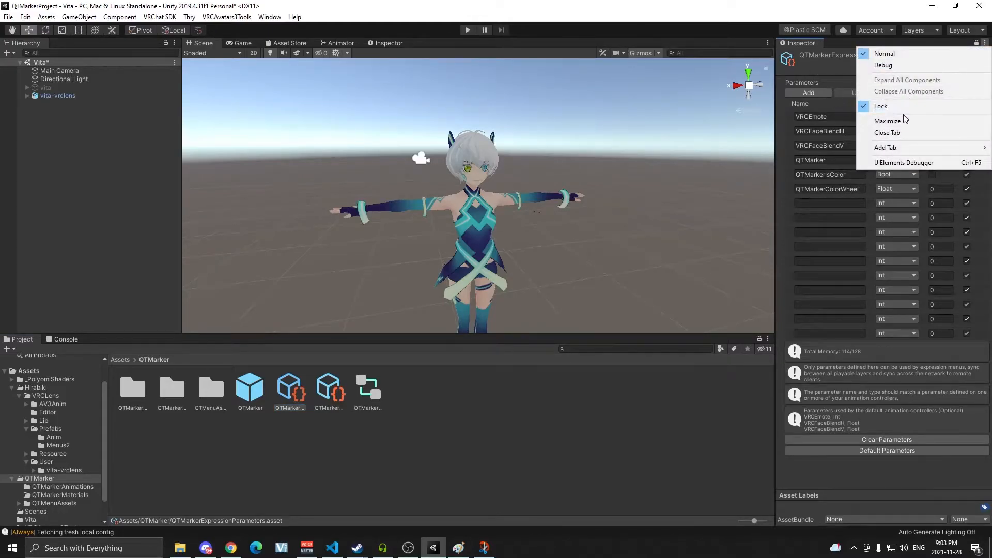
mouse_move(903, 151)
click(821, 171)
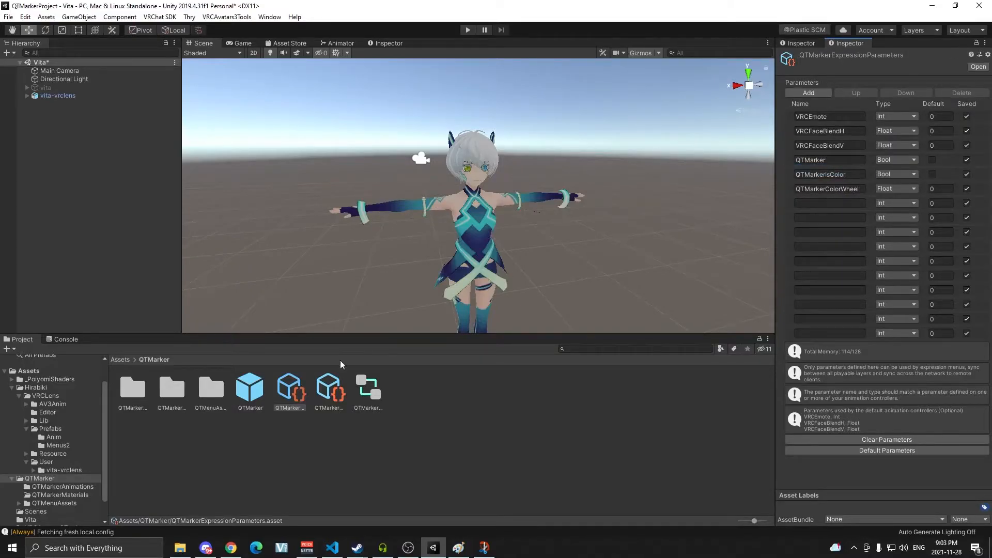
Open the avatar's VRCLensParams_Instance in the second Inspector, lock it, and add two parameter rows.
click(58, 96)
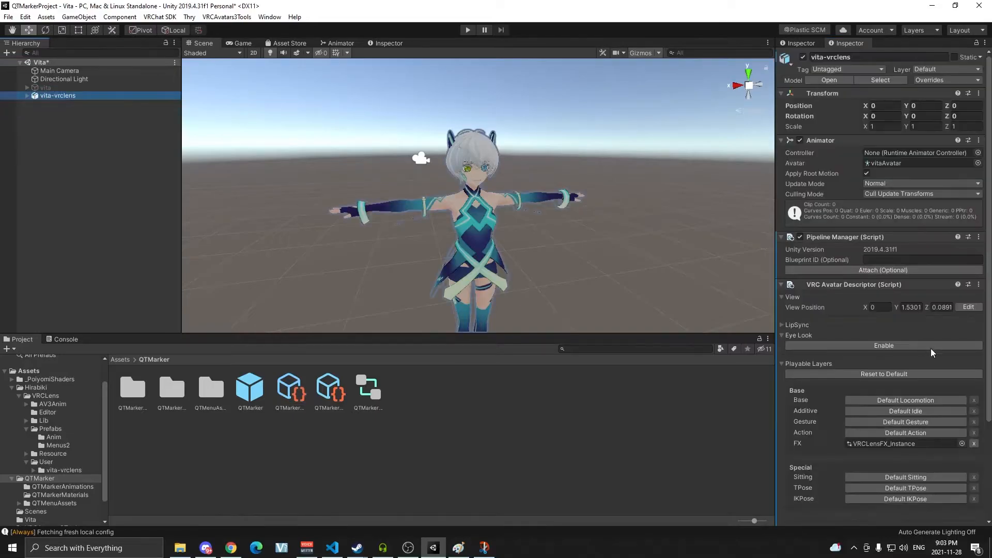
scroll(882, 442, down, 5)
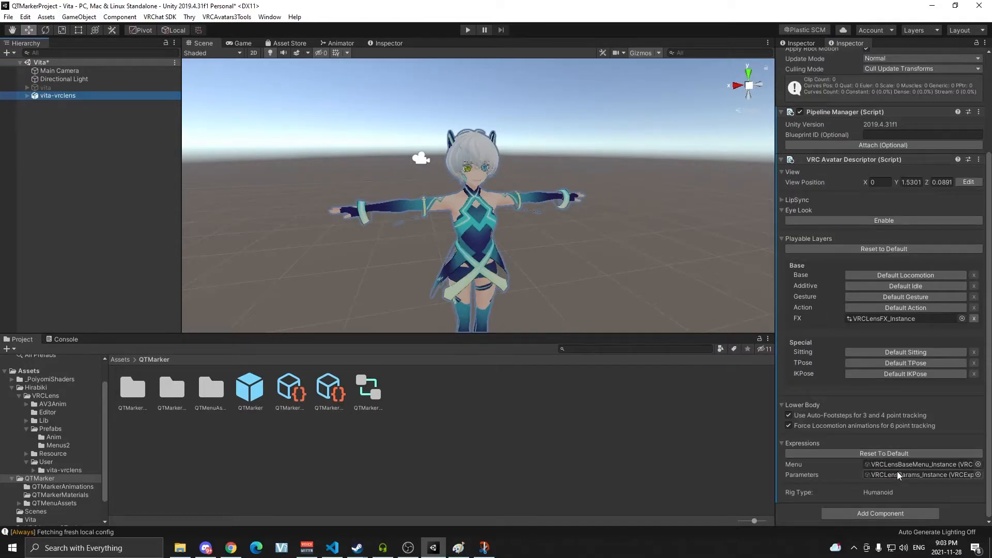
click(907, 476)
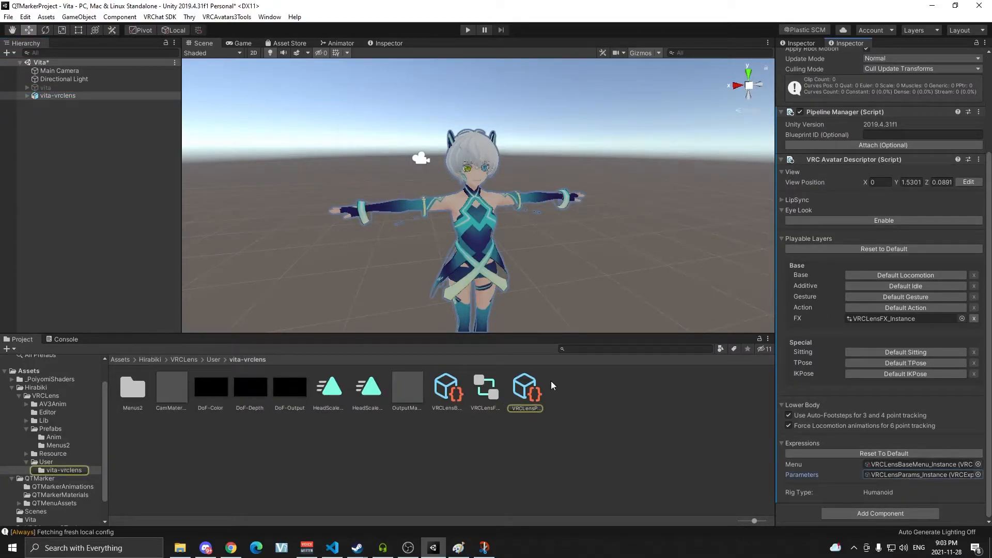
click(526, 390)
click(976, 43)
click(820, 92)
click(820, 92)
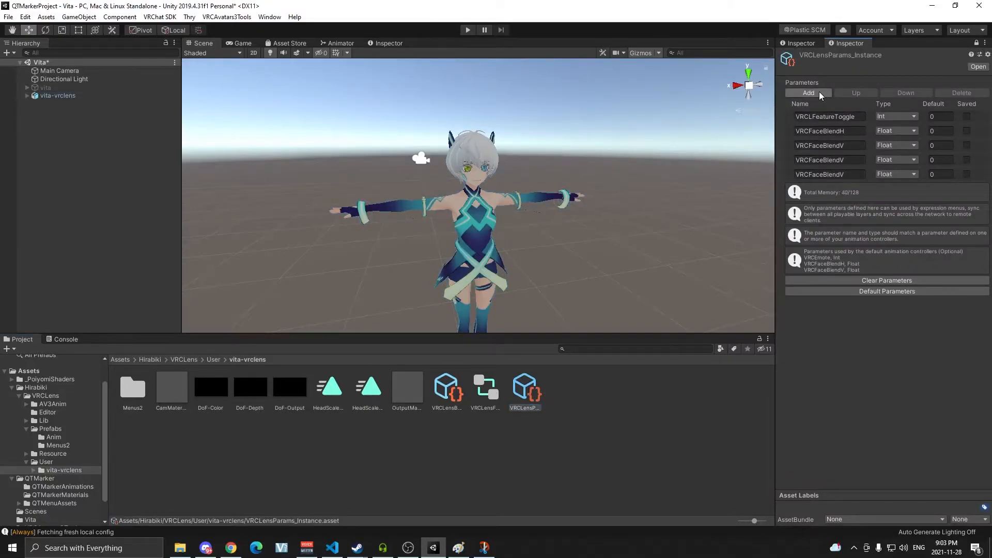
click(820, 91)
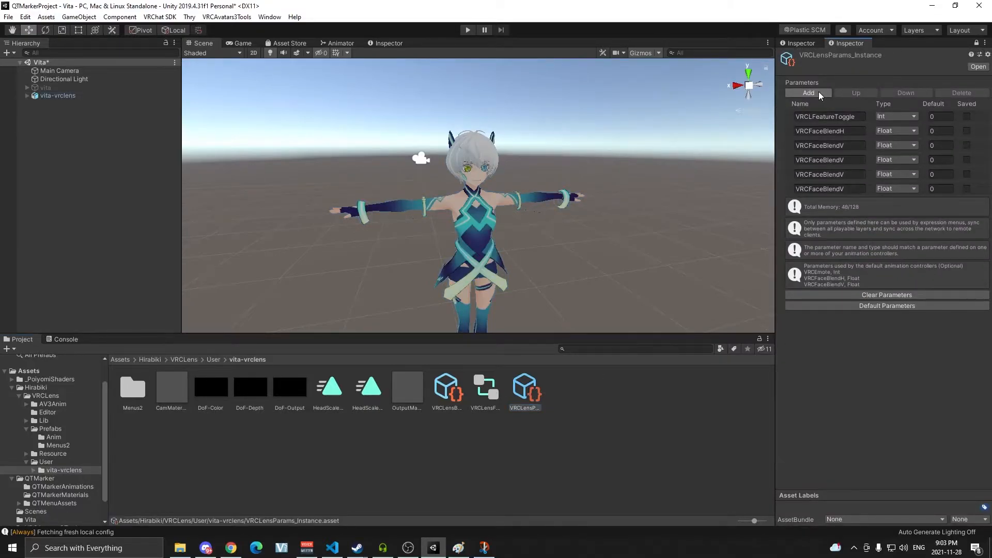
Copy the QTMarker parameter name into the fourth VRCLens parameter and set its type to Bool.
click(802, 43)
click(835, 160)
key(ctrl+c)
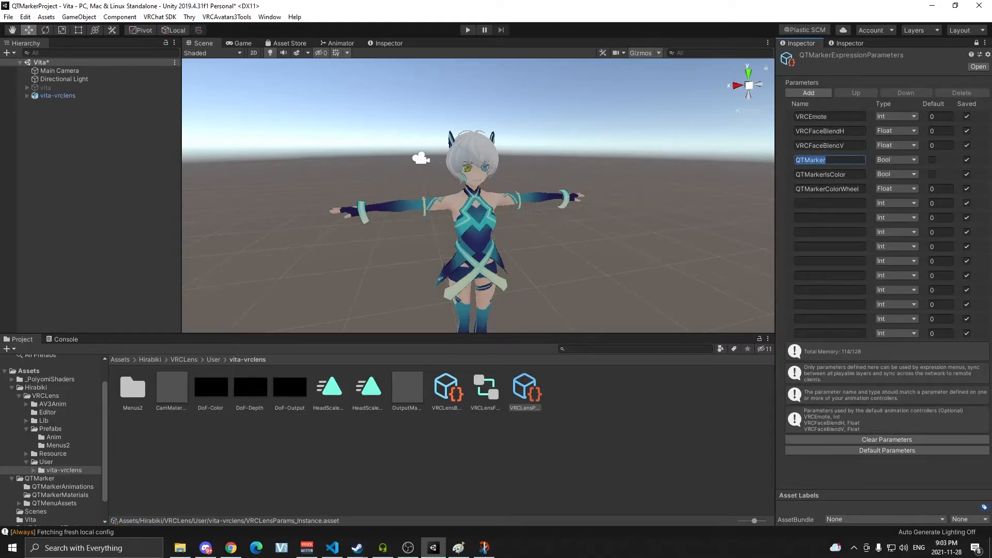
click(862, 44)
click(847, 158)
key(ctrl+v)
click(890, 159)
click(892, 193)
Copy QTMarkerIsColor into the fifth VRCLens parameter's name and set its type to Bool.
click(813, 46)
click(809, 176)
double_click(809, 176)
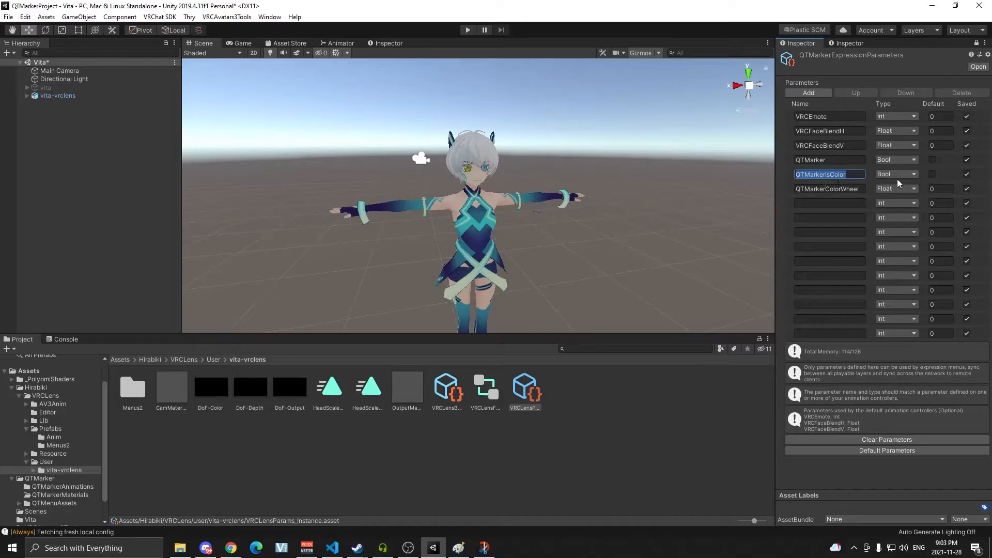
click(857, 36)
click(845, 44)
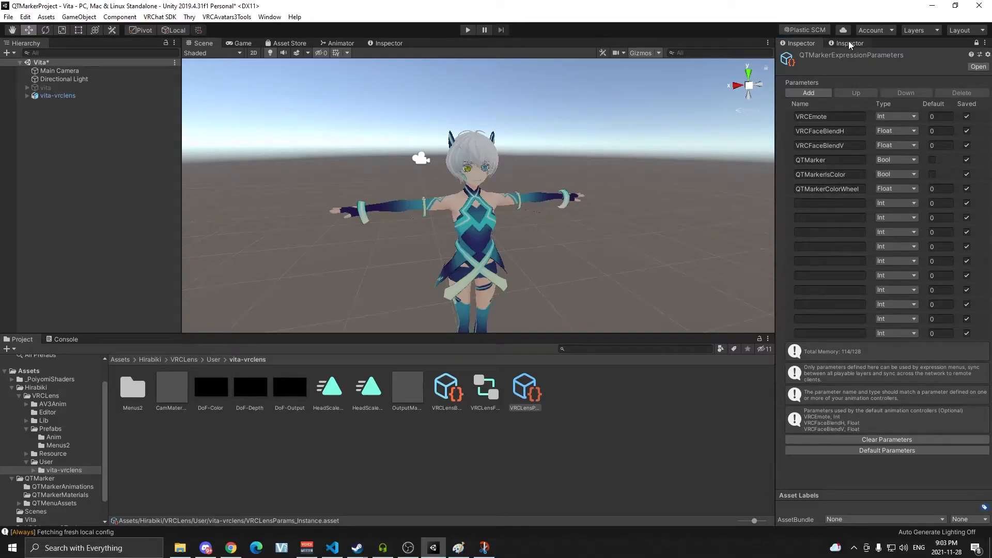
click(848, 43)
click(840, 174)
click(896, 174)
click(893, 209)
Mark the fourth, fifth and sixth VRCLens parameters as Saved.
click(966, 160)
click(966, 174)
click(965, 187)
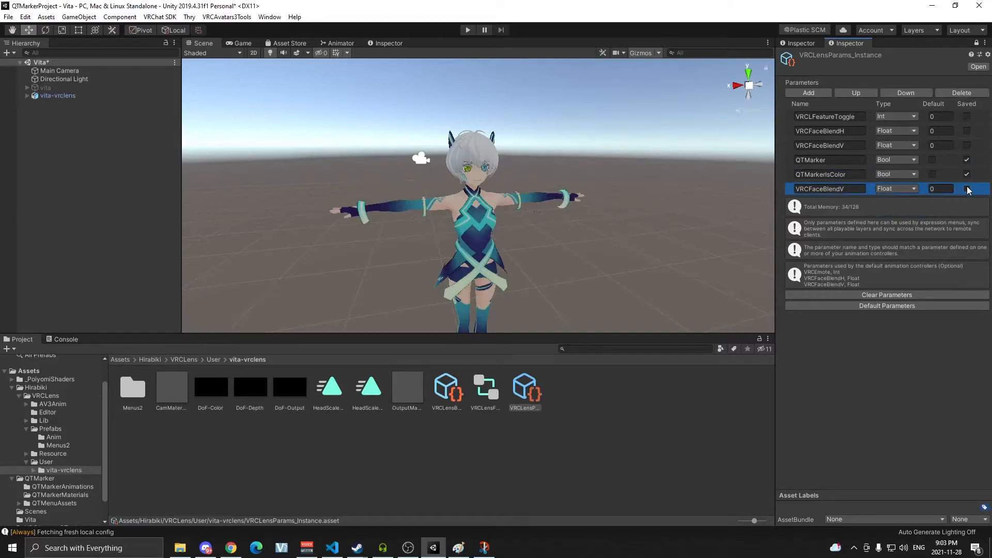
Copy QTMarkerColorWheel into the sixth VRCLens parameter's name.
click(808, 44)
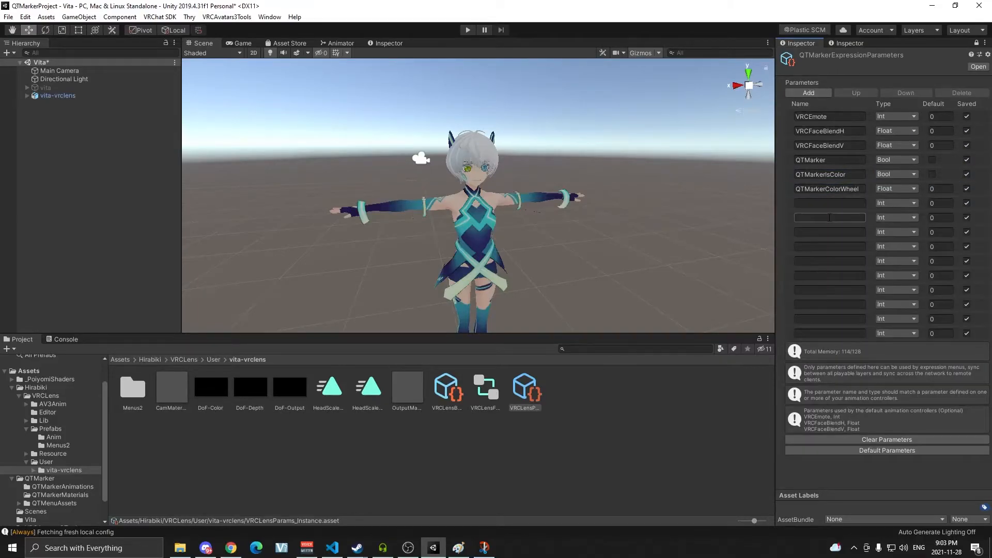
click(807, 191)
key(ctrl+c)
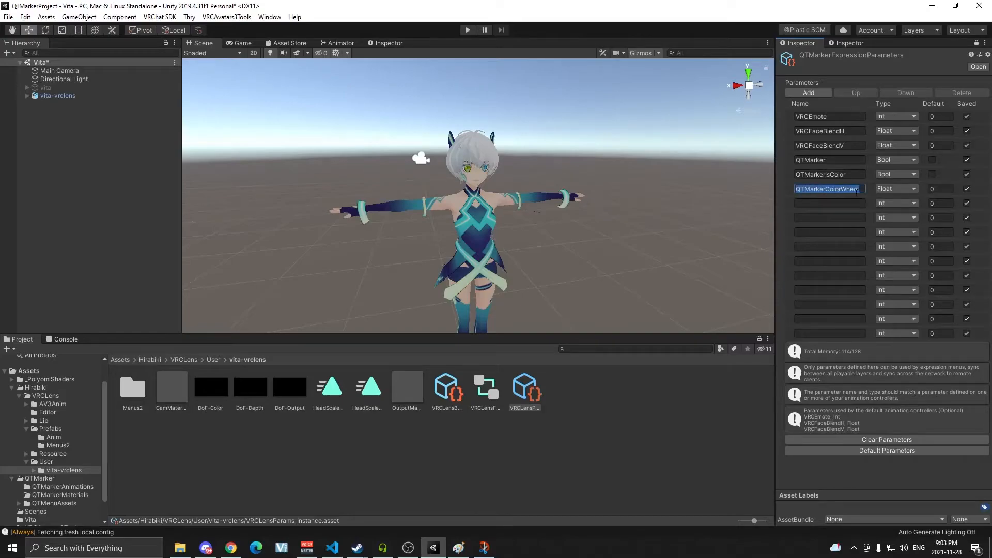
click(850, 43)
click(848, 188)
key(ctrl+v)
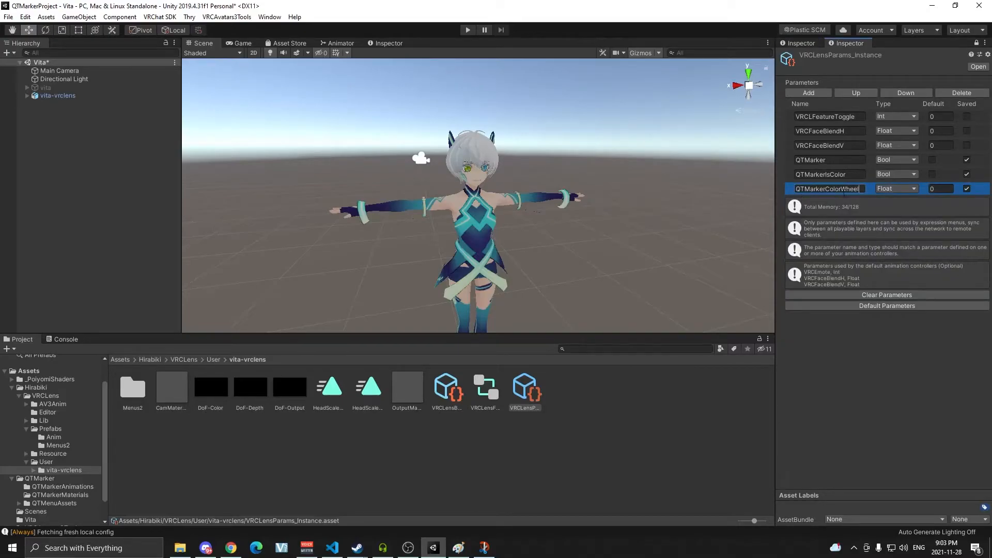
Open the VRCLens avatar's FX controller from its avatar descriptor's playable layers.
click(880, 389)
click(809, 43)
click(976, 44)
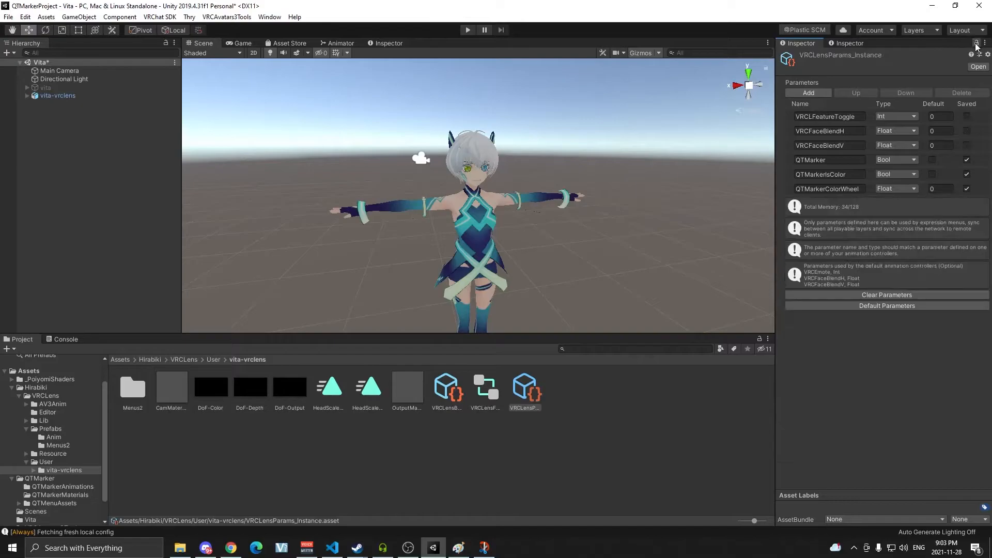
click(89, 95)
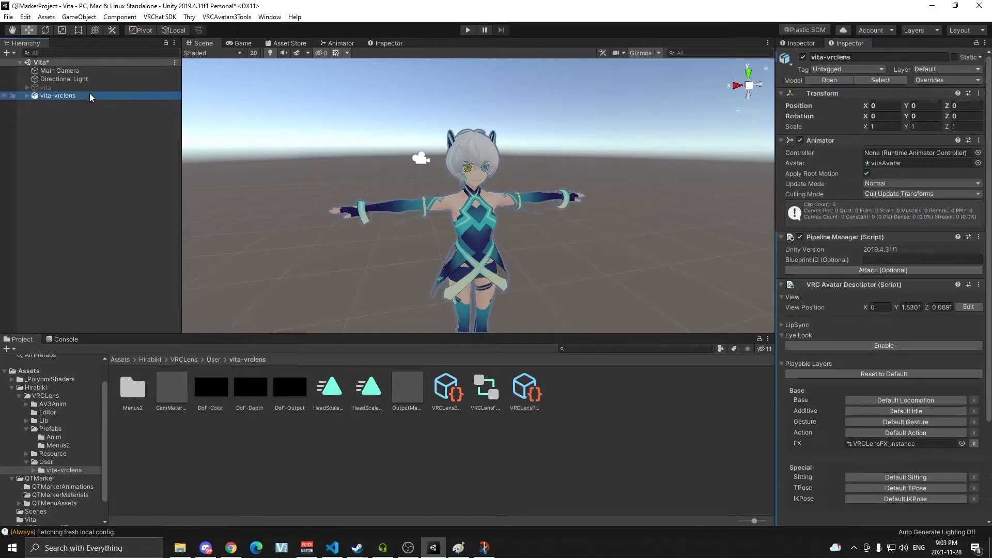
scroll(806, 321, down, 4)
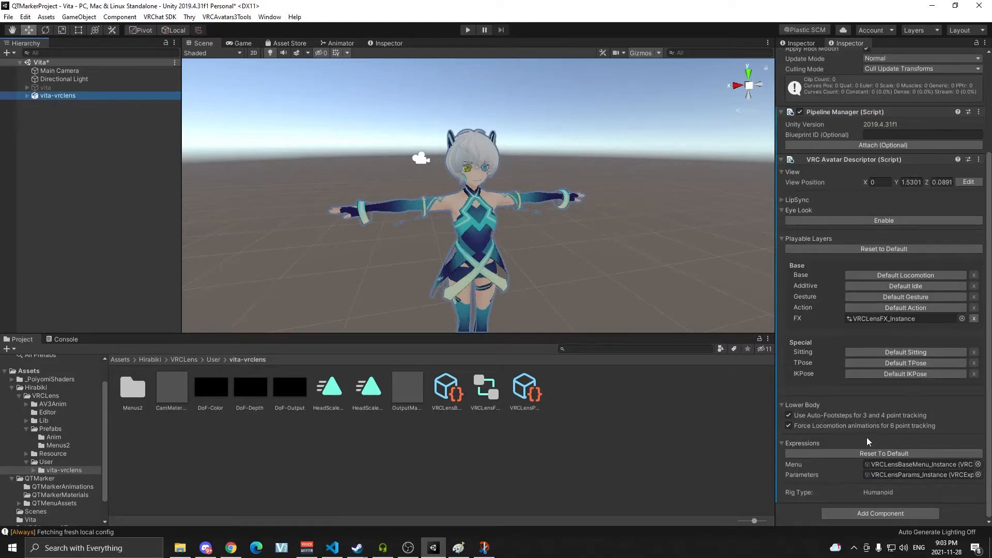
click(877, 320)
click(485, 387)
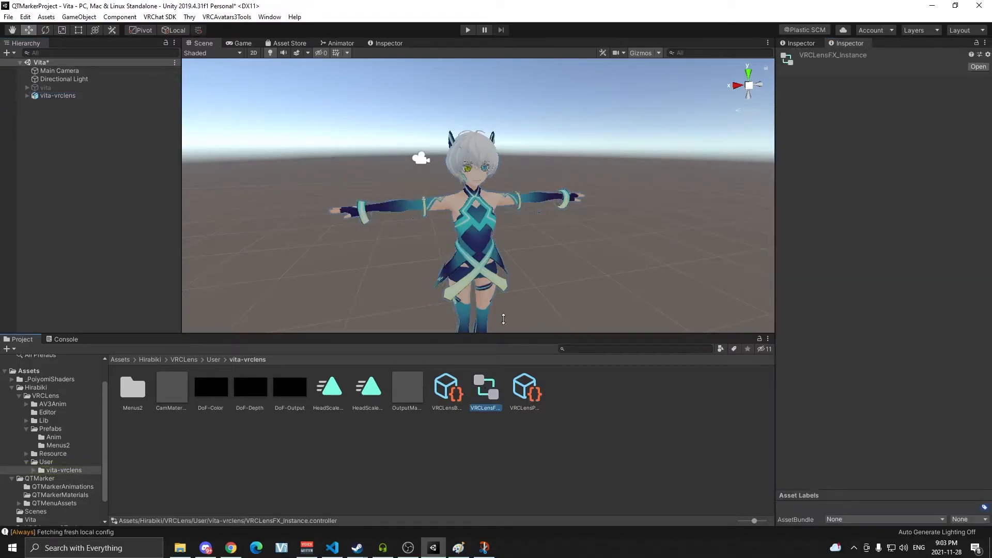
Review the merged QT Marker parameters and the QTMarkerToggle, QTMarkerInking and QTMarkerColor layers in the Animator.
click(349, 44)
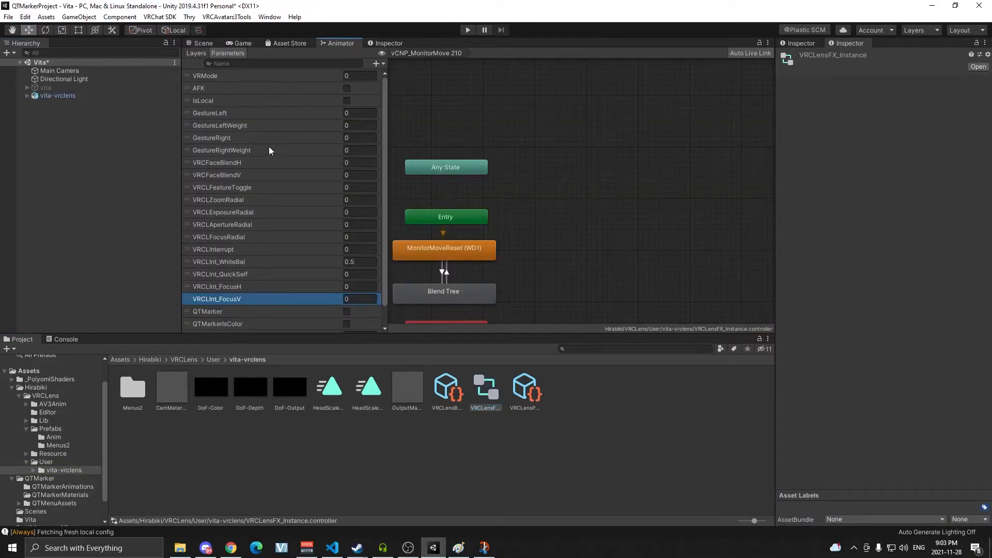
scroll(260, 197, down, 2)
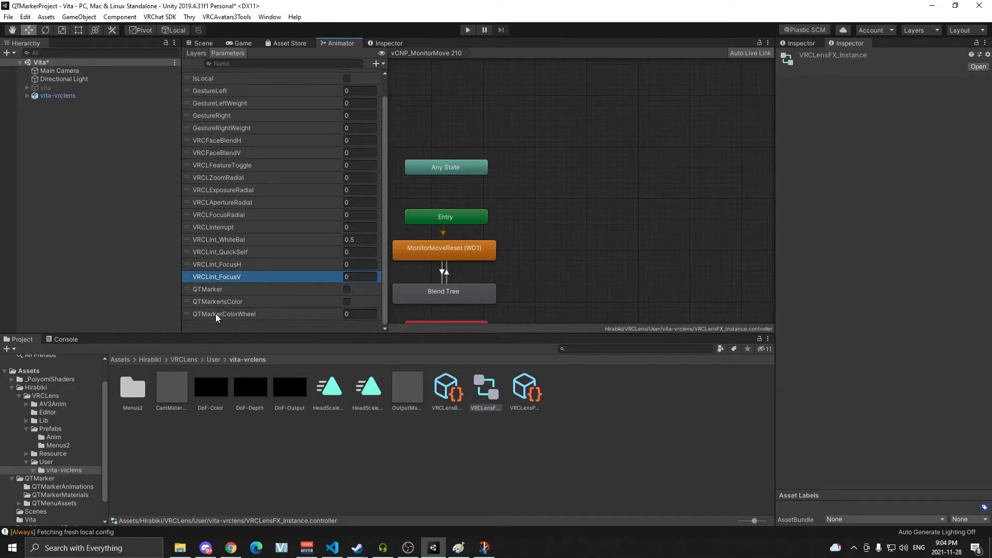
scroll(222, 120, up, 2)
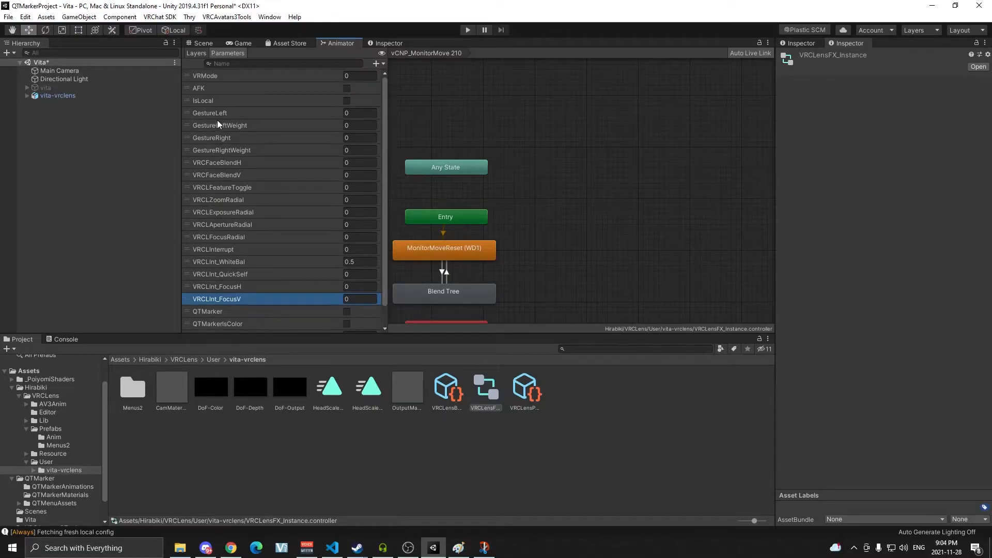
click(200, 54)
scroll(293, 291, down, 3)
scroll(271, 274, down, 5)
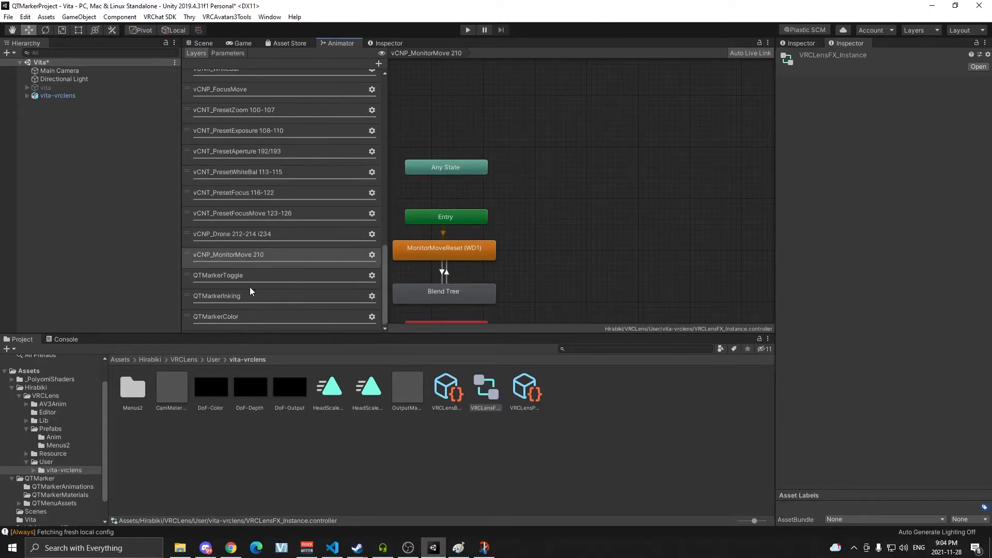
click(218, 279)
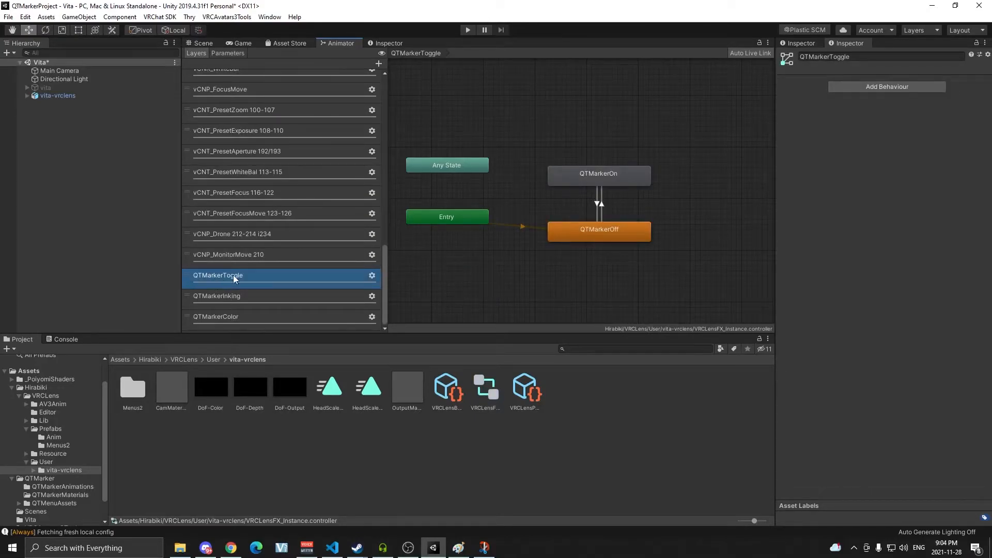
click(256, 297)
click(252, 315)
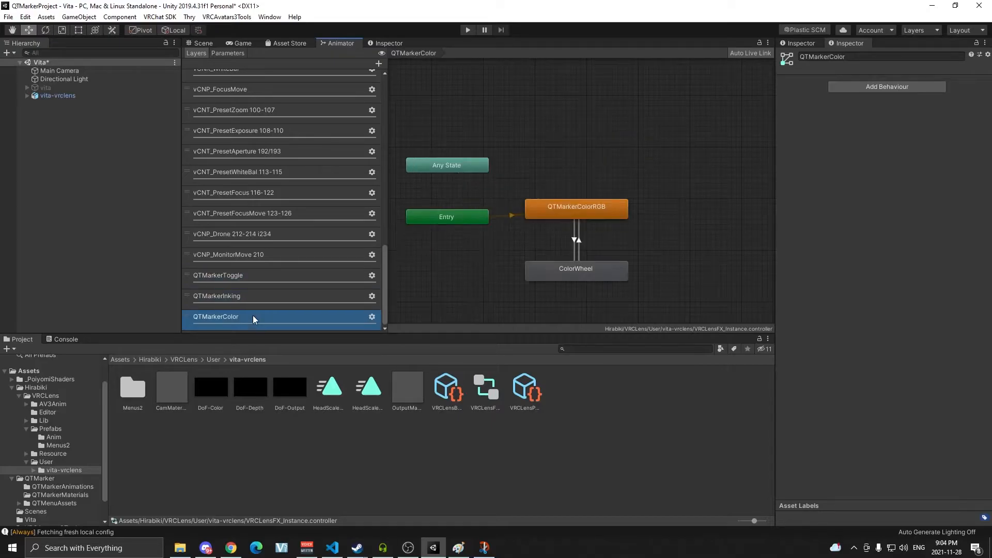
Open the original avatar's QTMarkerFX controller in the Animator window and show its QTMarkerInking layer.
click(50, 96)
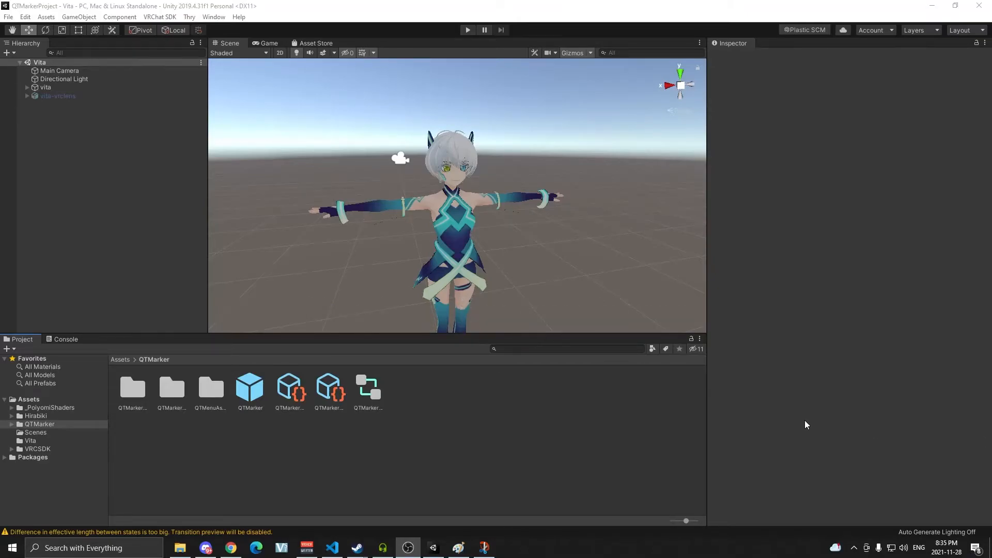
click(49, 88)
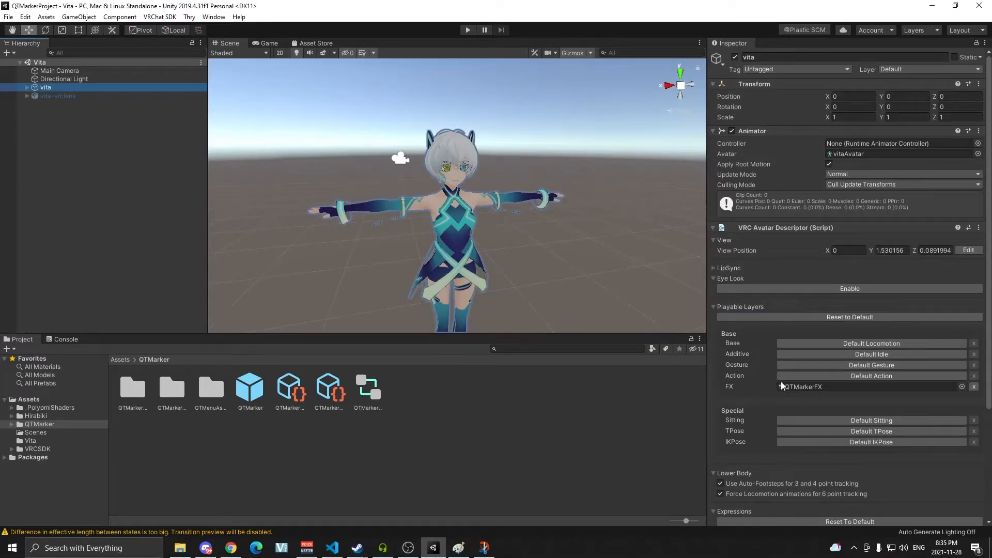
click(794, 387)
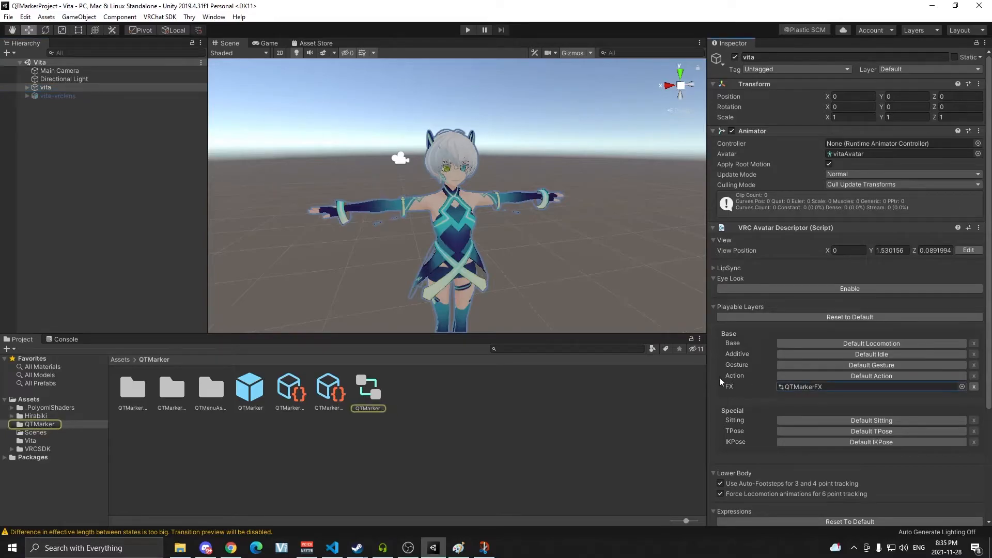
click(367, 388)
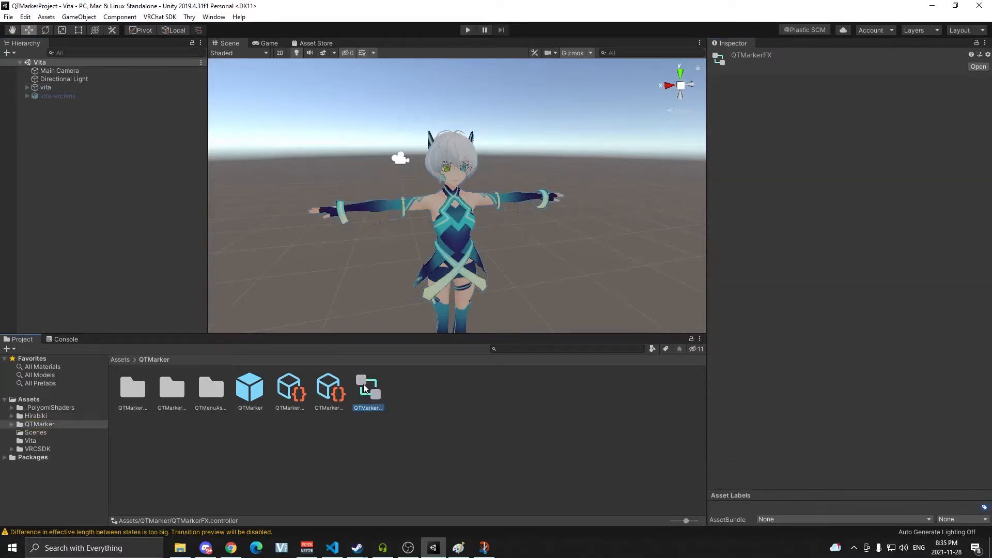
click(214, 17)
mouse_move(318, 188)
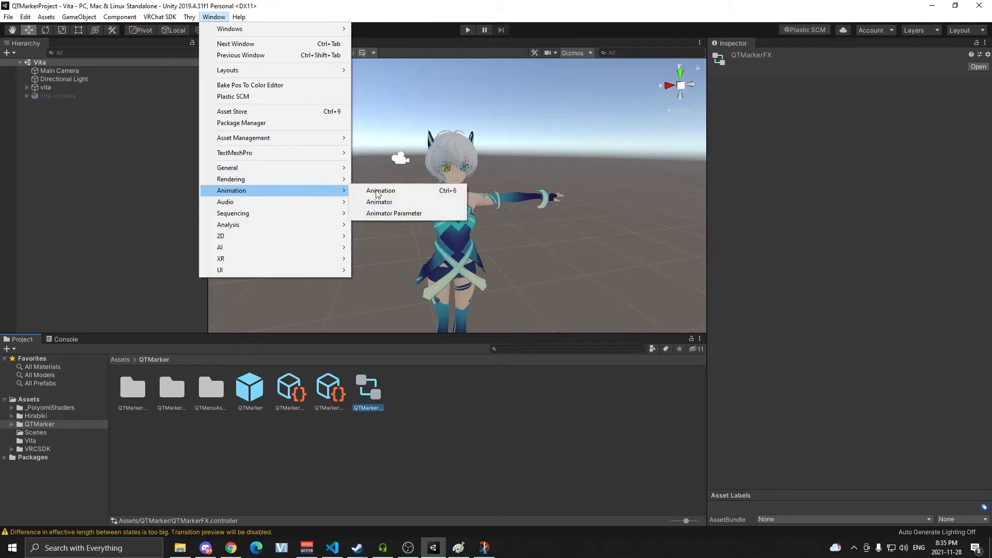
click(393, 201)
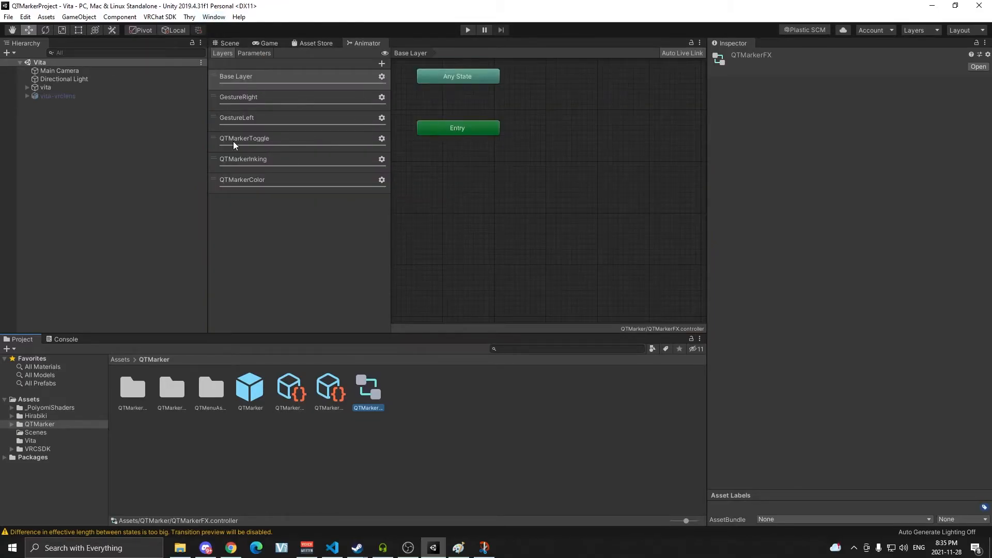
click(254, 160)
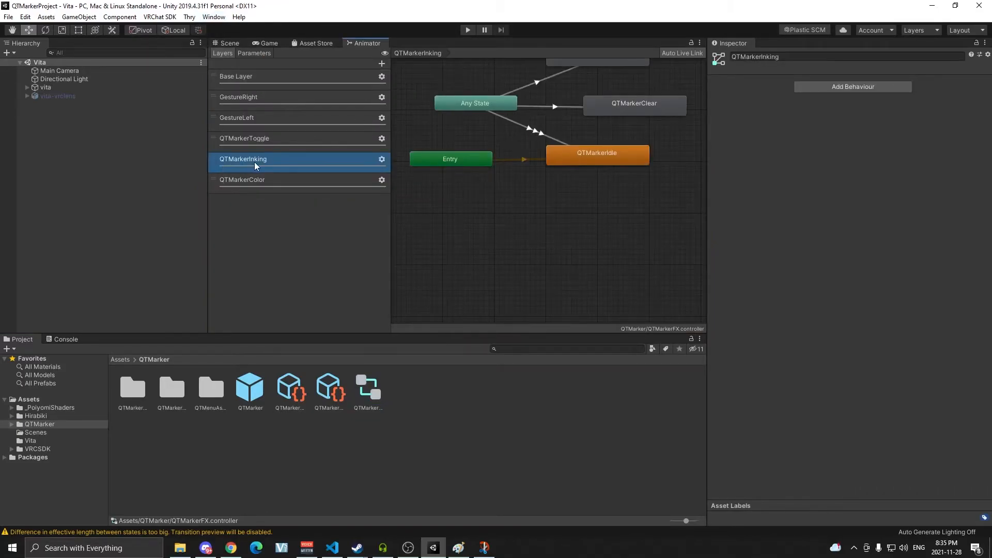
Frame the state graph and inspect the Any State to QTMarkerInking transition's gesture conditions against the gesture index table.
click(445, 207)
key(a)
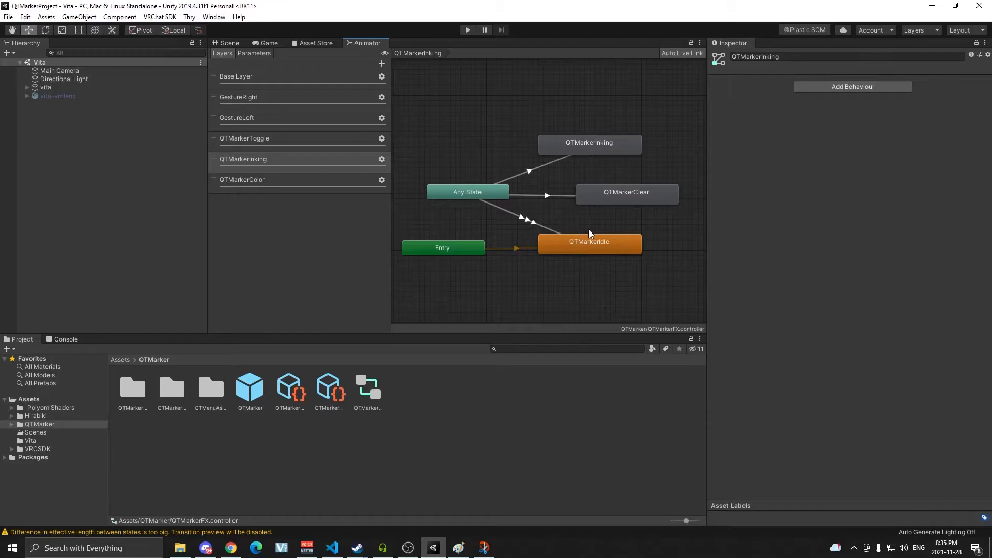
click(541, 170)
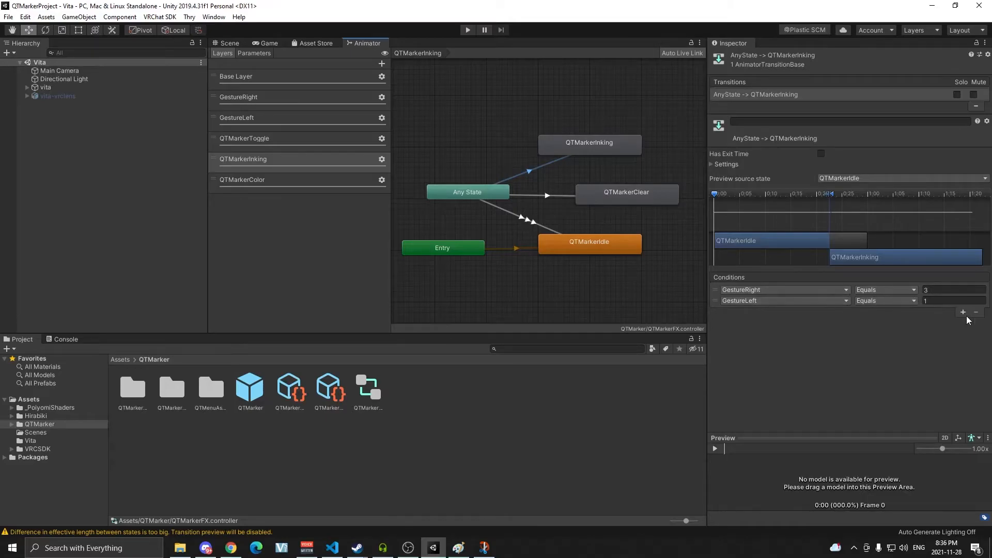
key(alt+Tab)
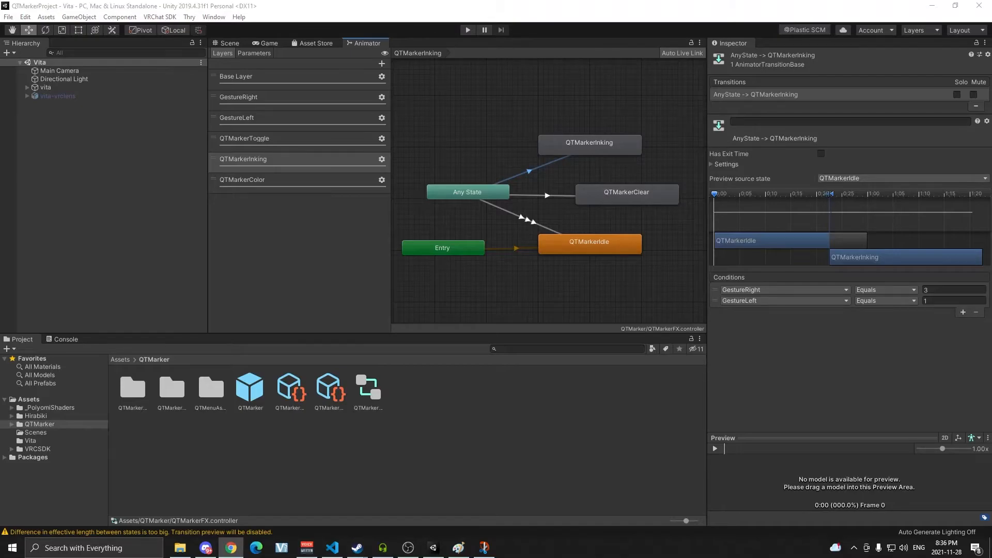
key(alt+Tab)
drag(628, 99, 578, 66)
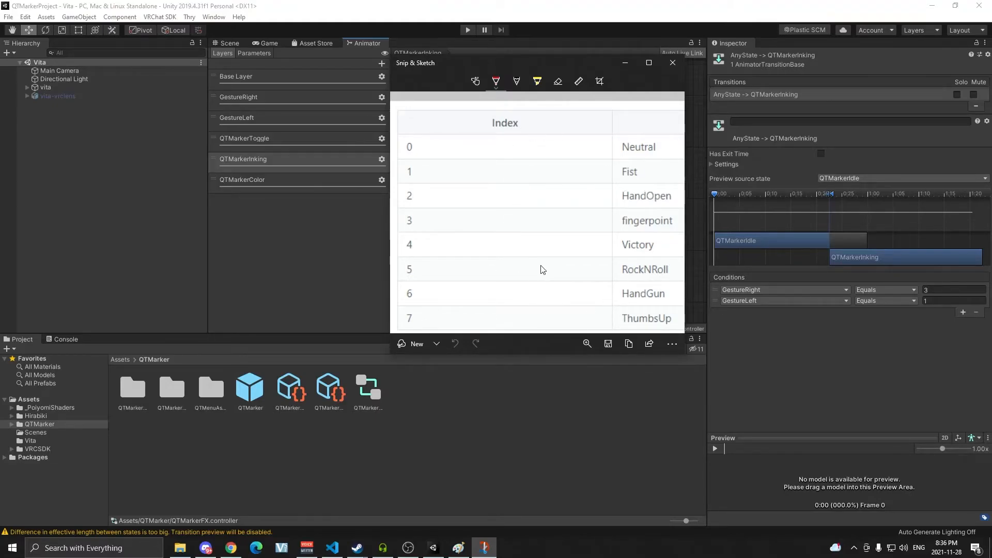
drag(581, 63, 991, 67)
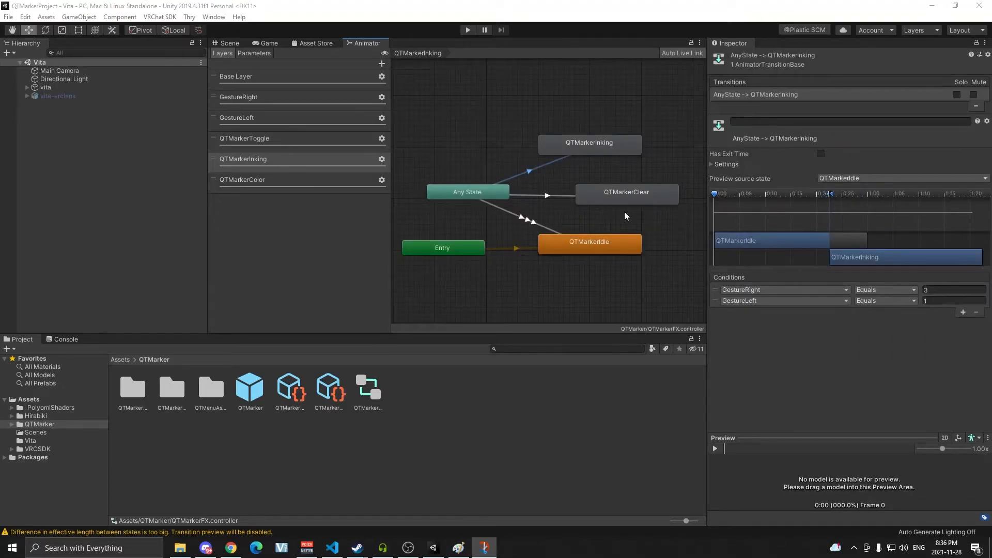
Inspect the conditions of the Any State transitions into QTMarkerClear and QTMarkerIdle.
click(548, 196)
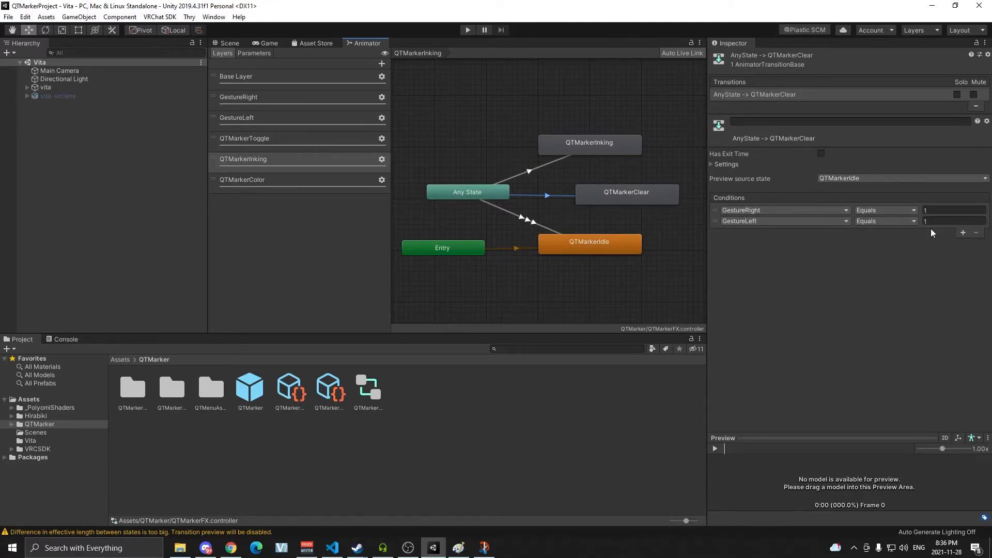
click(580, 152)
click(618, 193)
click(528, 223)
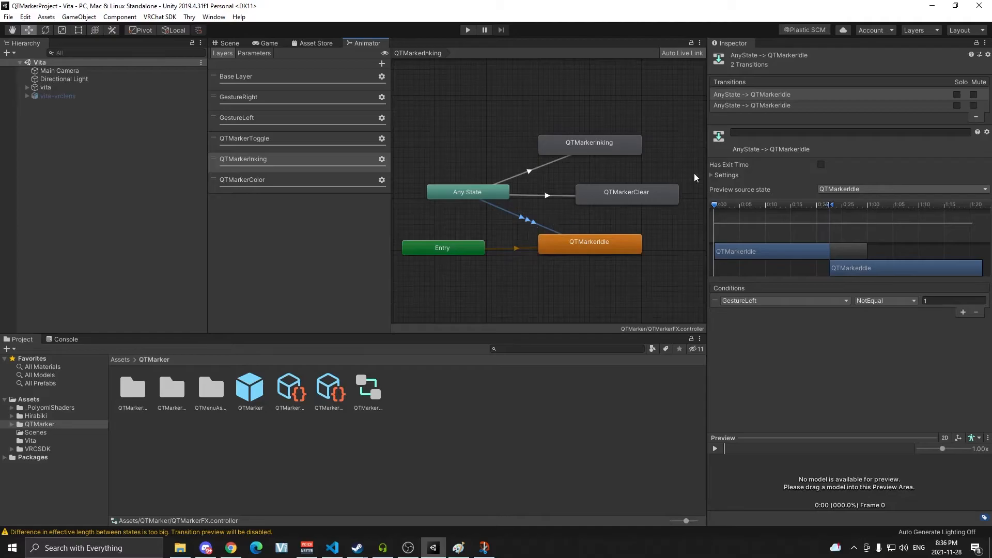
click(770, 106)
click(776, 95)
click(776, 107)
click(520, 217)
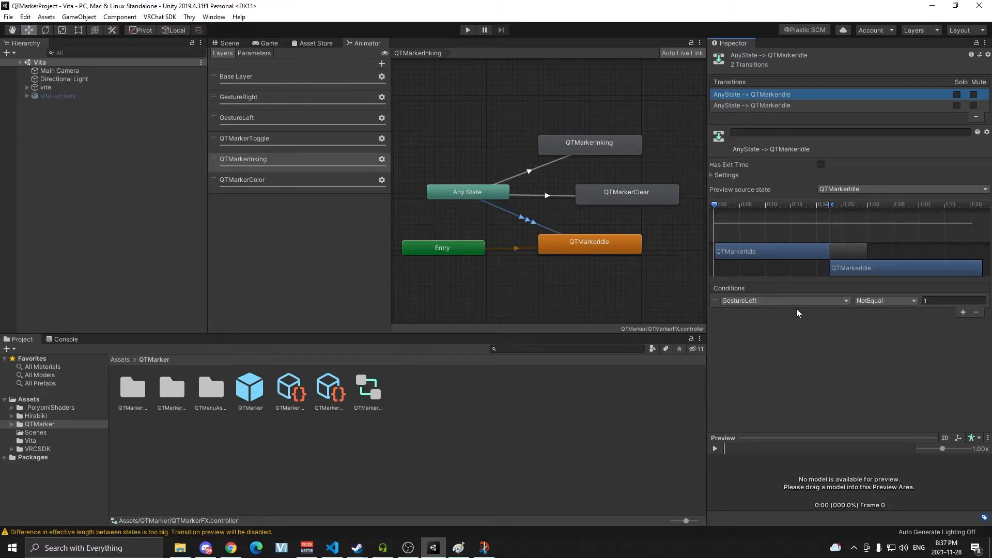
click(535, 168)
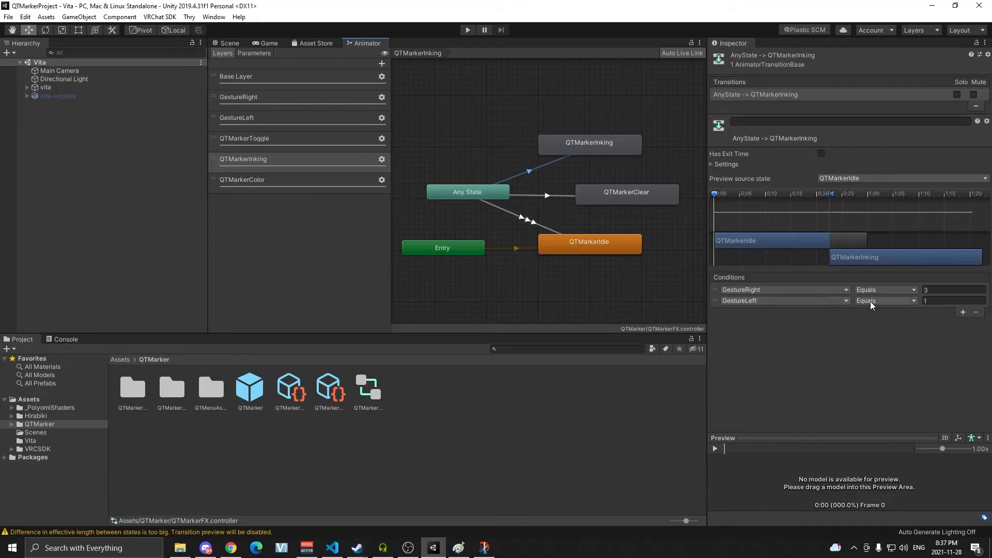
click(546, 196)
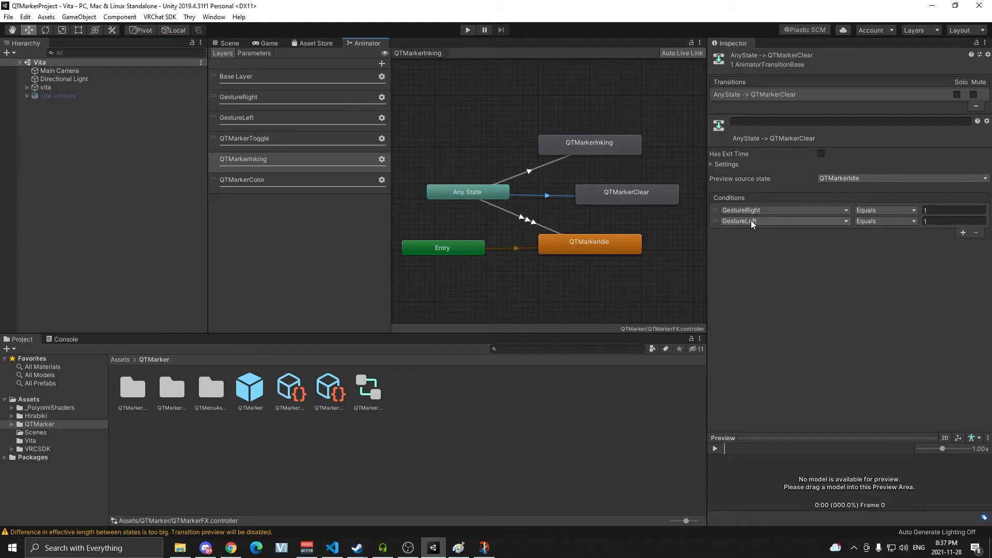
click(540, 226)
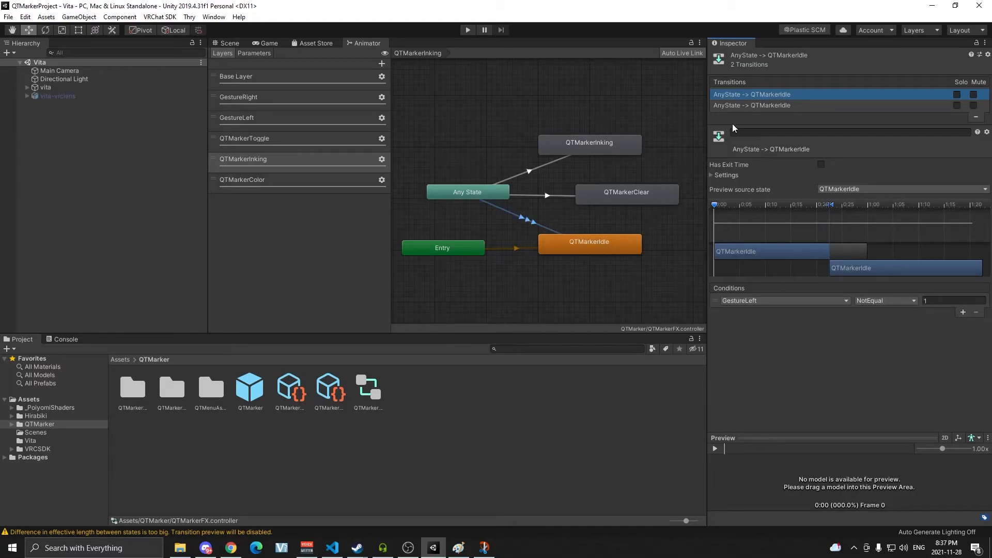
click(544, 166)
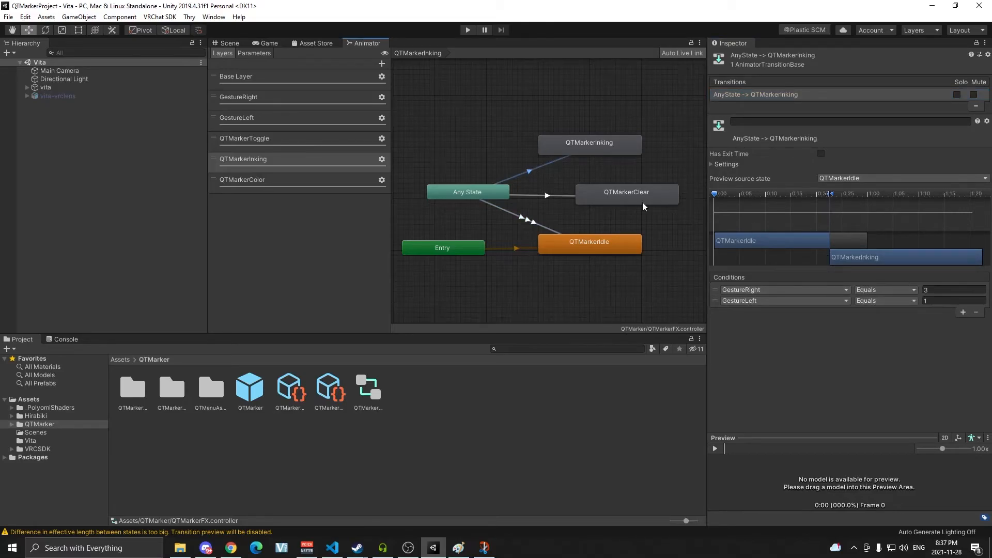
click(547, 195)
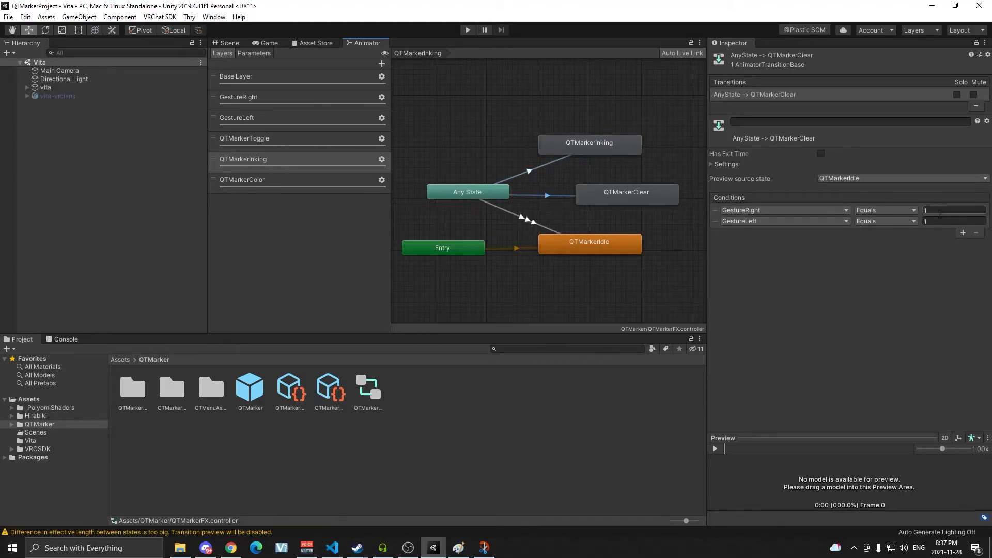
click(534, 223)
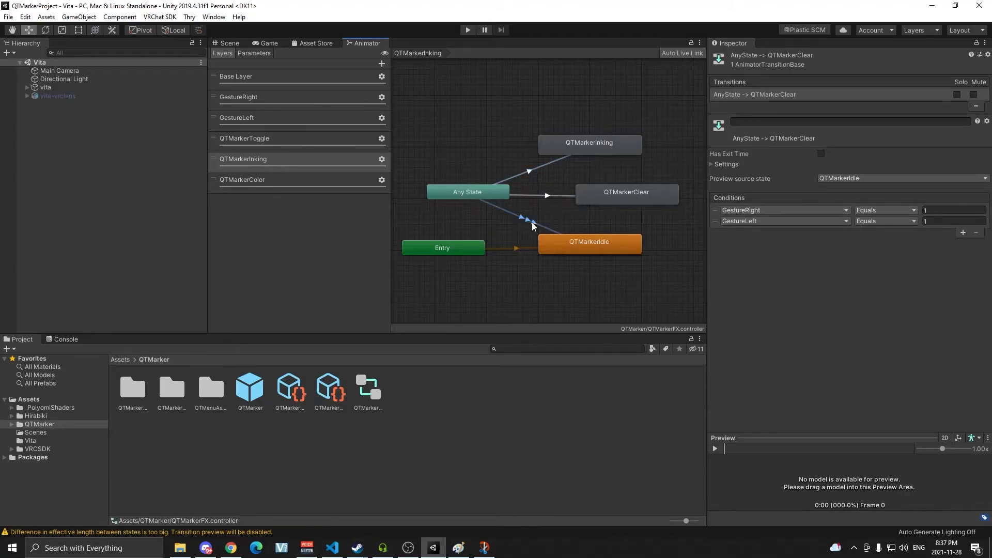
click(749, 106)
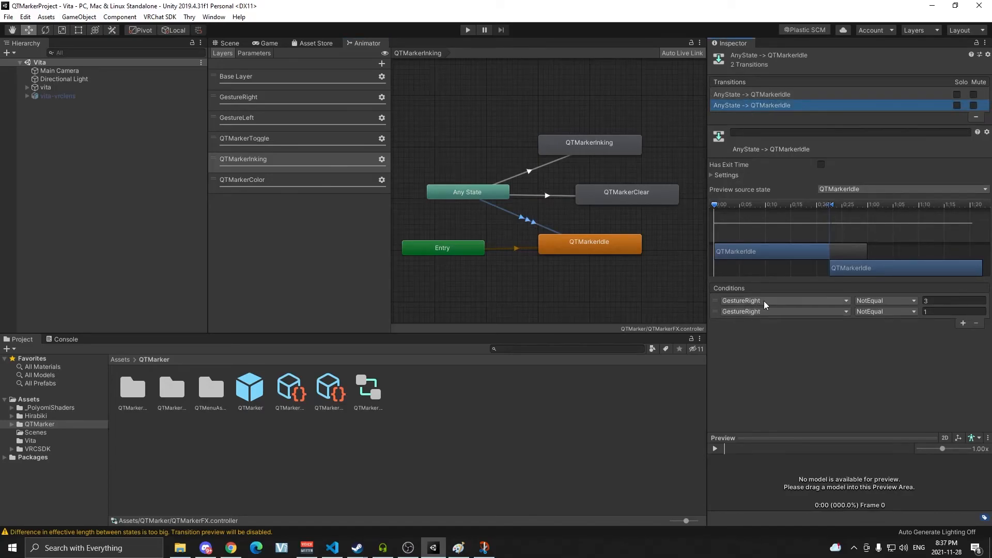
click(950, 301)
Set the QTMarkerInking transition's GestureLeft condition to equal 2.
click(544, 166)
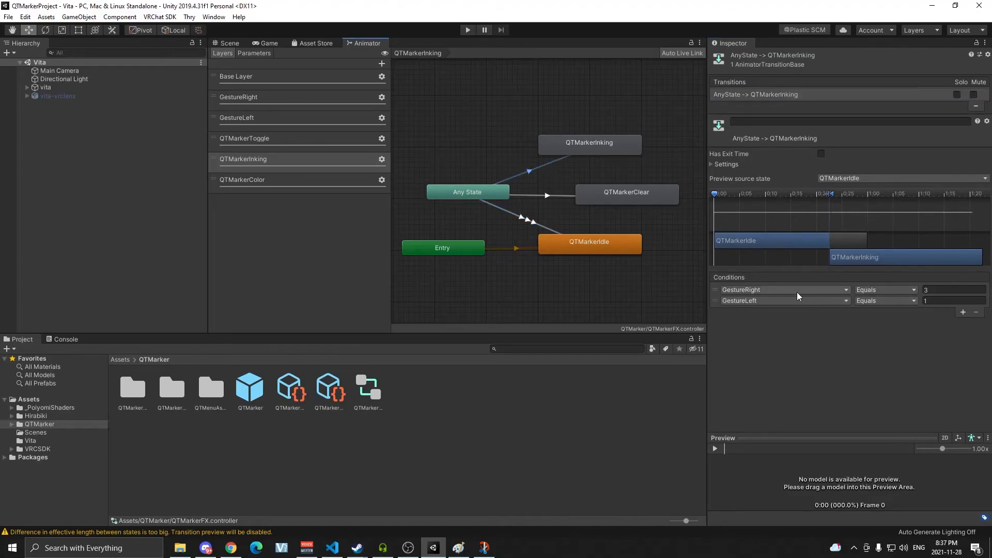
click(933, 301)
click(920, 324)
Add a GestureLeft NotEqual 2 condition to the first Any State to QTMarkerIdle transition.
click(545, 196)
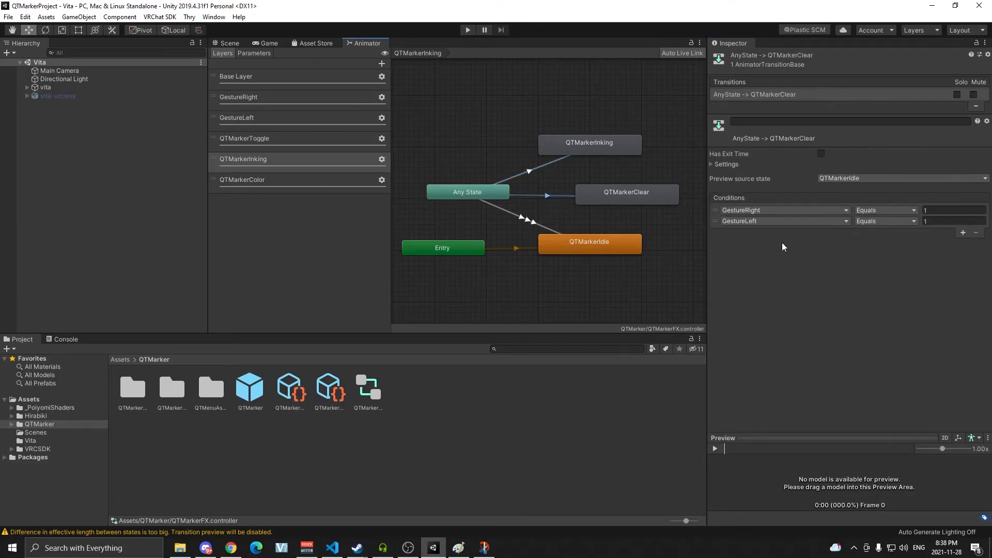
click(538, 174)
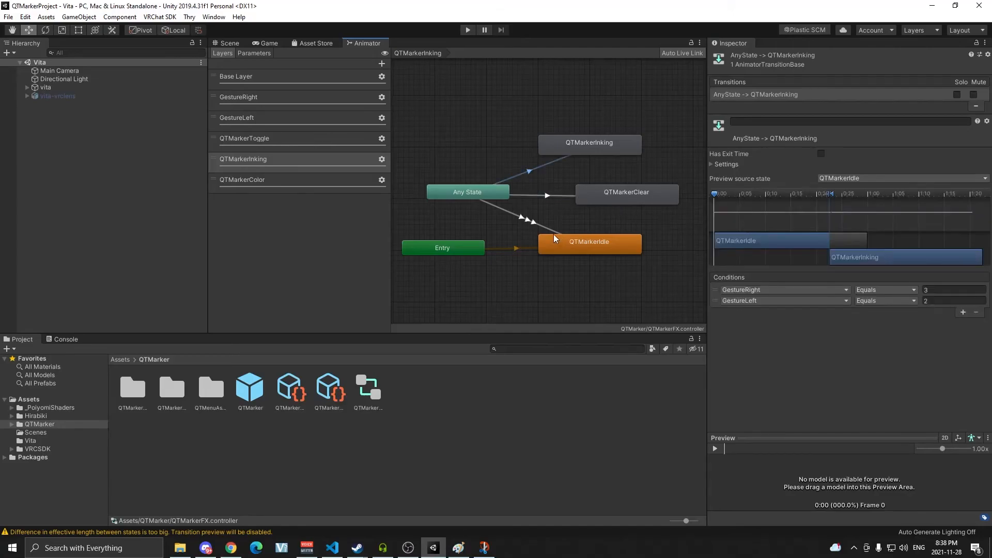
click(527, 221)
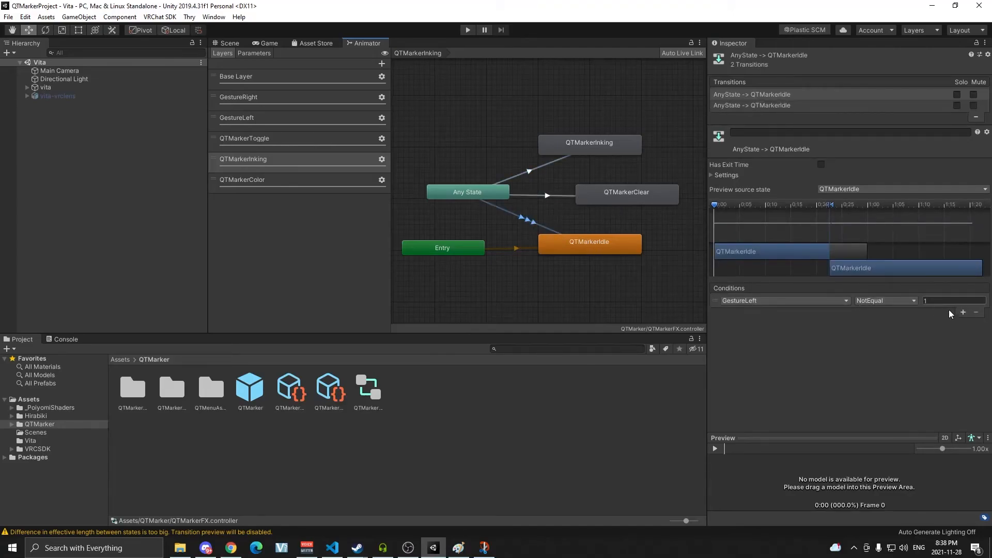
click(962, 312)
click(787, 312)
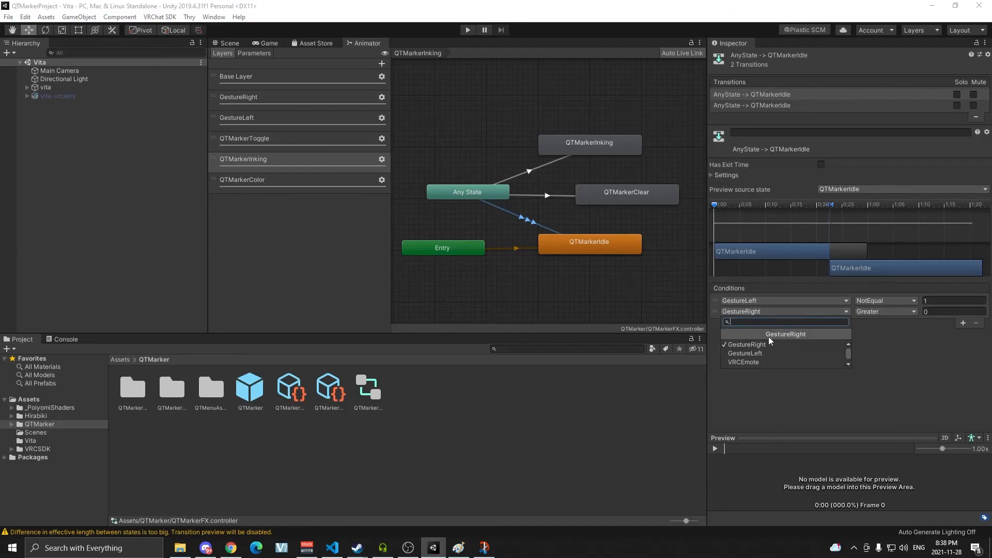
click(759, 350)
click(868, 311)
click(885, 356)
click(944, 312)
click(871, 337)
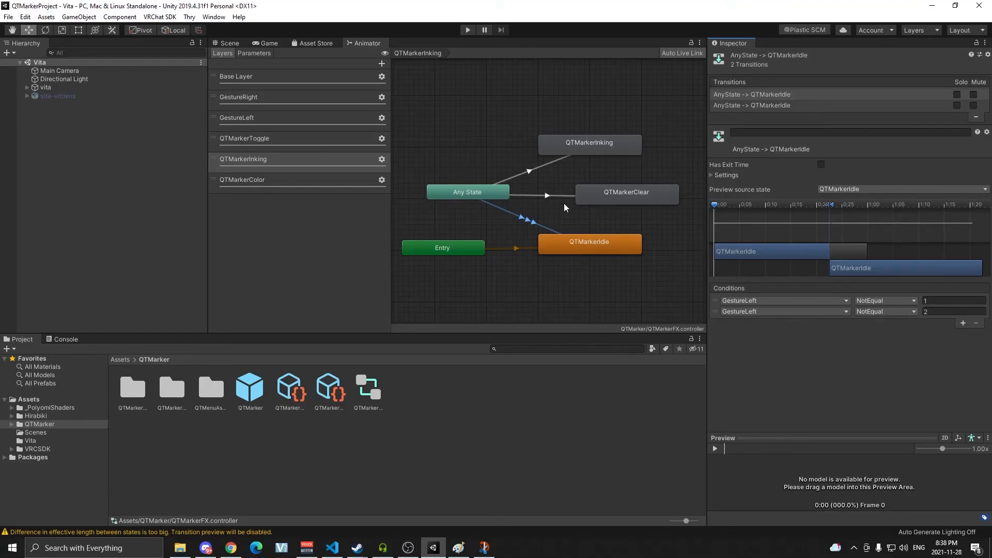
Review the conditions of the Any State transitions into QTMarkerInking, QTMarkerClear and both QTMarkerIdle transitions.
click(492, 184)
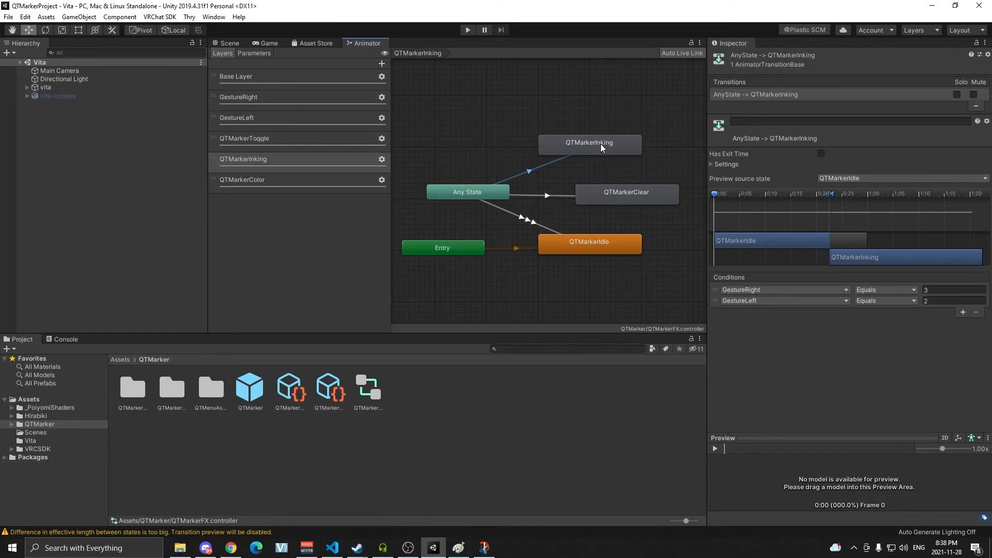
click(552, 196)
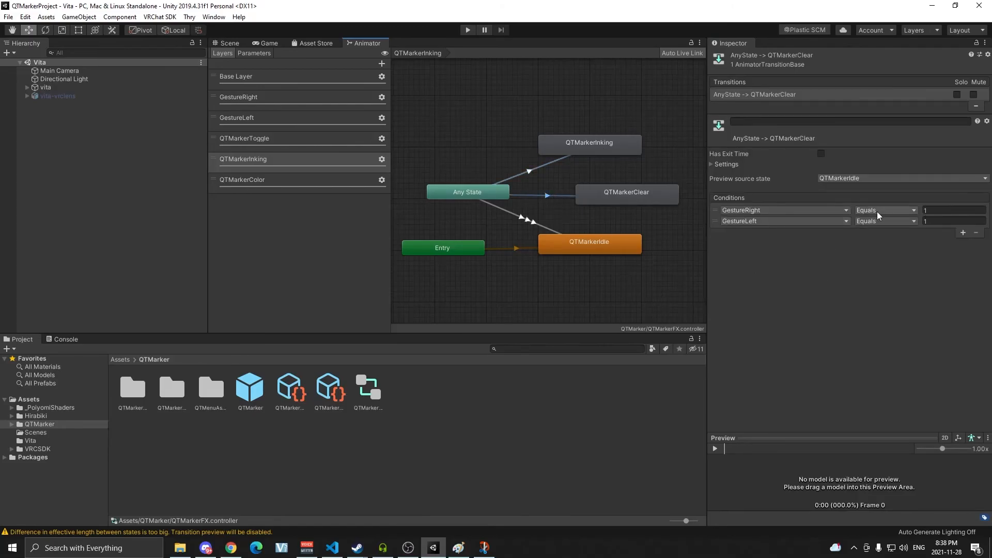
click(553, 166)
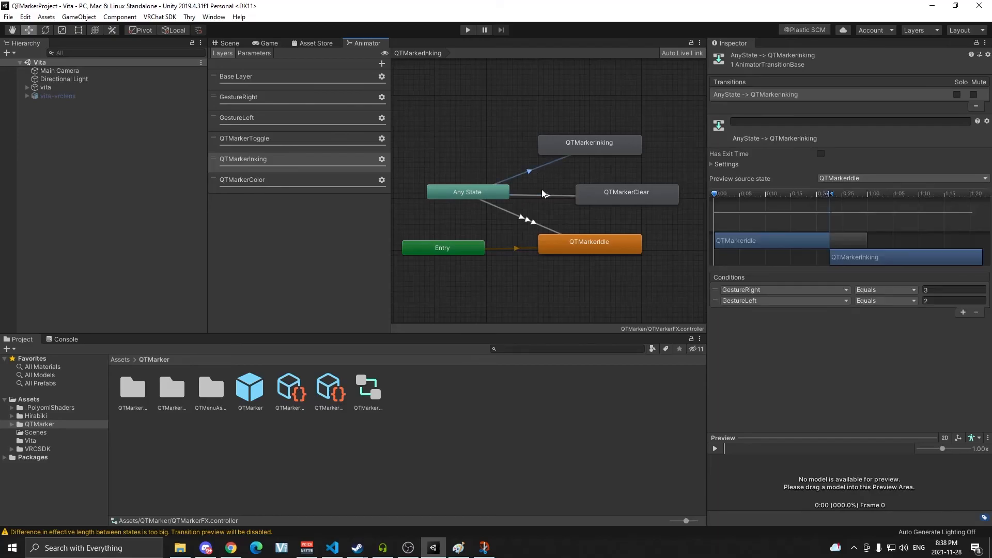
click(527, 221)
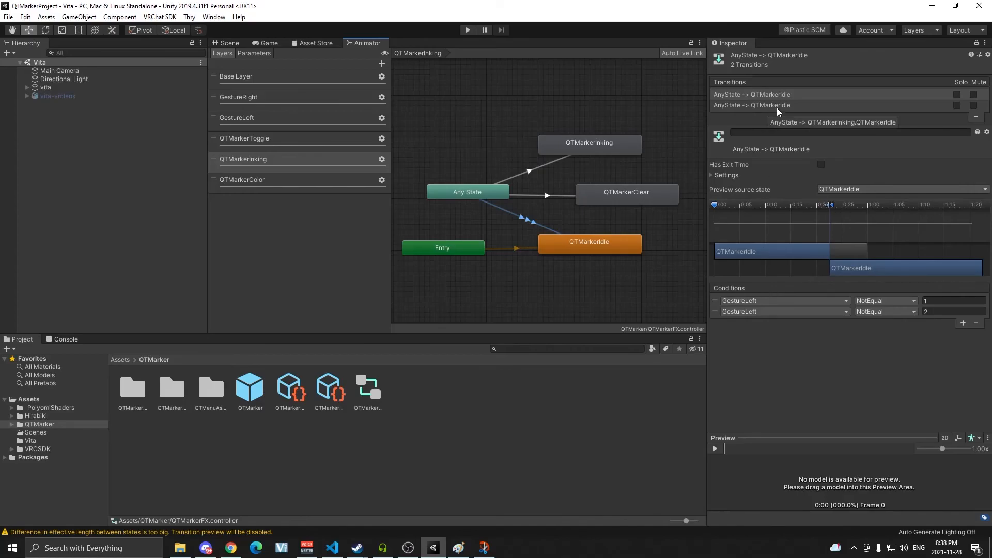
click(731, 93)
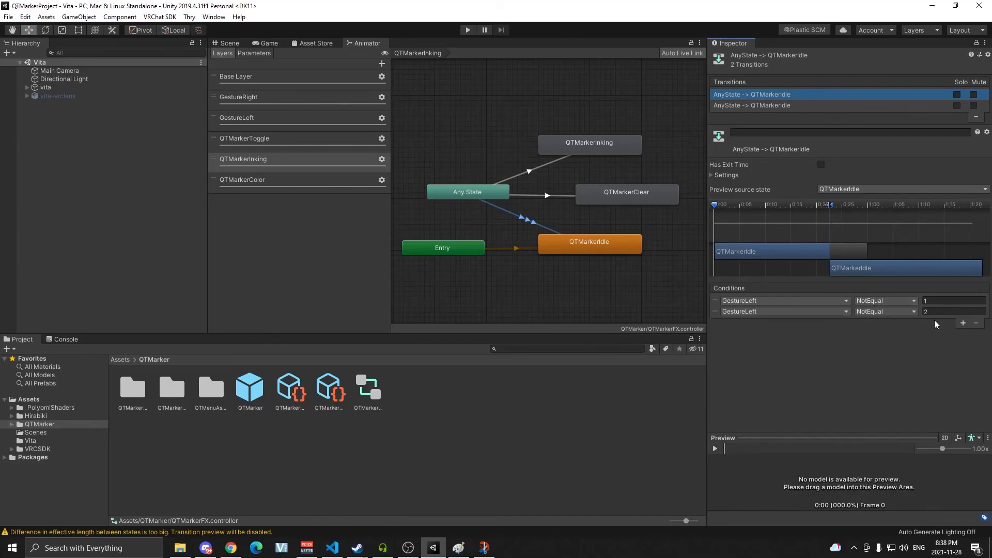
click(797, 107)
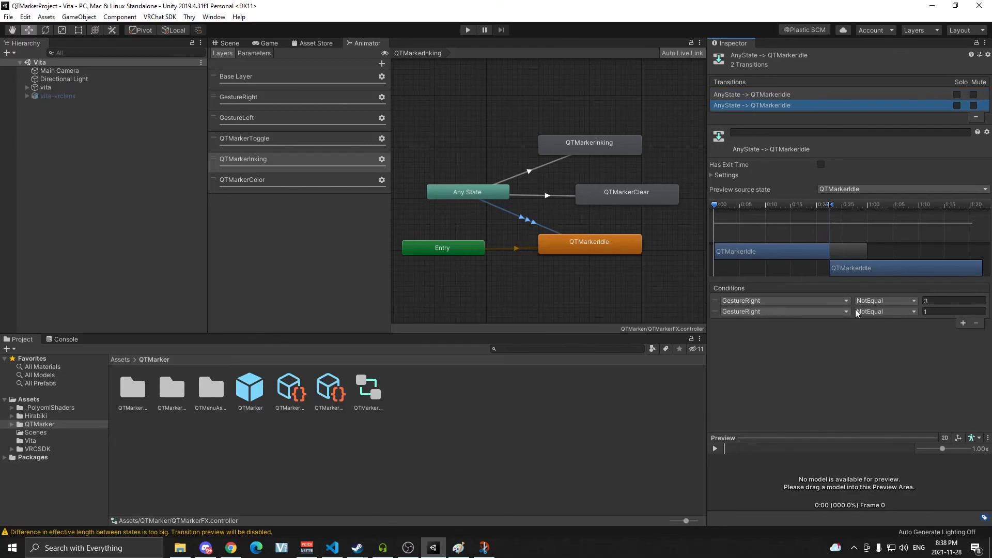